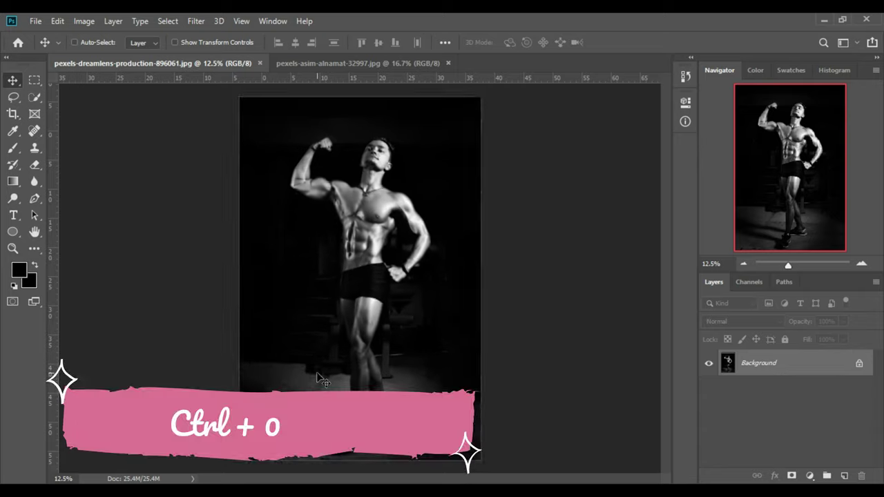
Fit the whole black-and-white bodybuilder photo in the window with Ctrl+0.
key("ctrl+0")
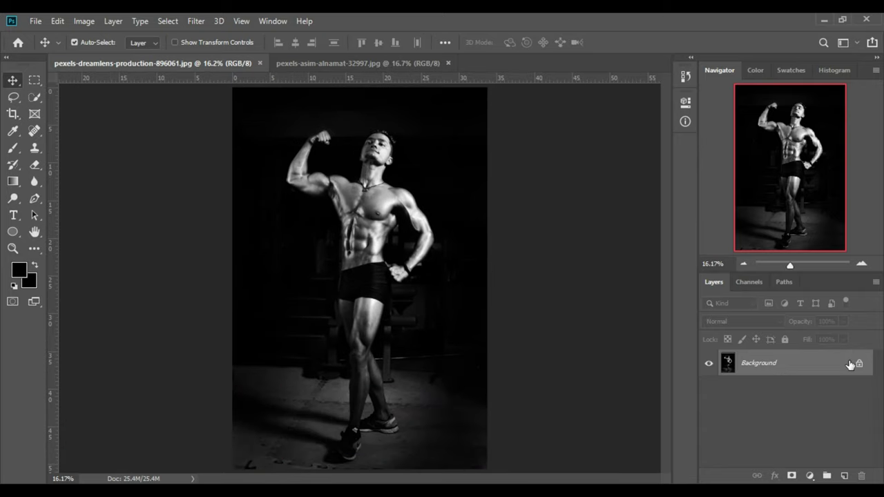
Unlock the photo layer and add a black-to-cyan (#00fff0) Gradient Map adjustment.
left_click(861, 365)
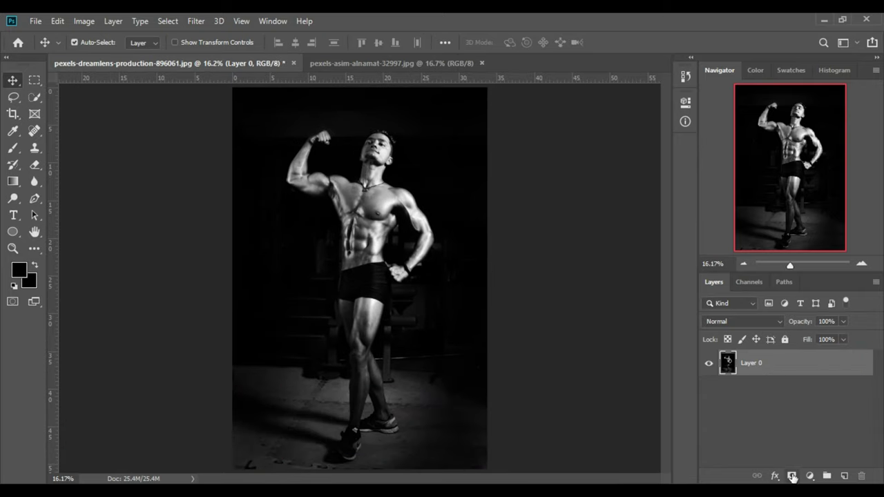
left_click(809, 476)
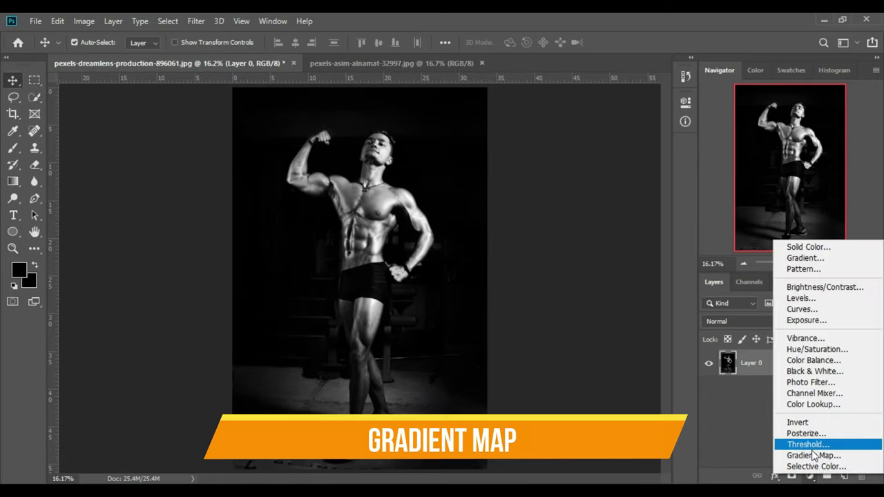
left_click(812, 456)
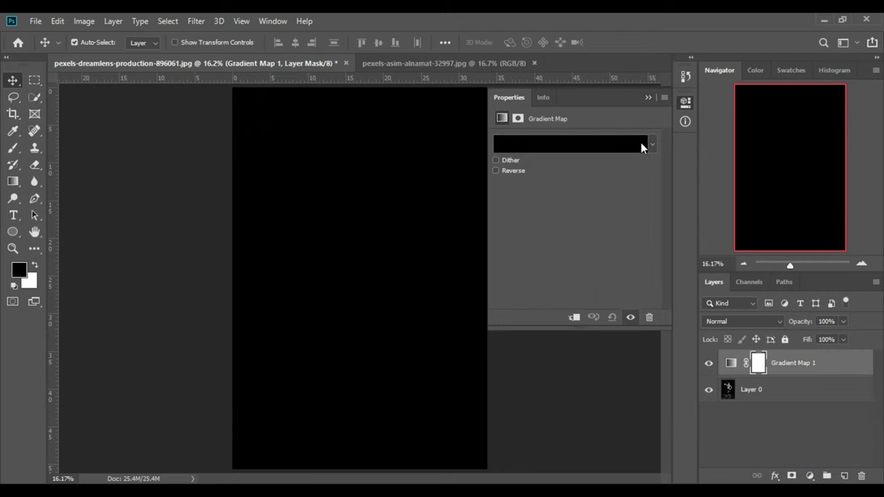
left_click(635, 145)
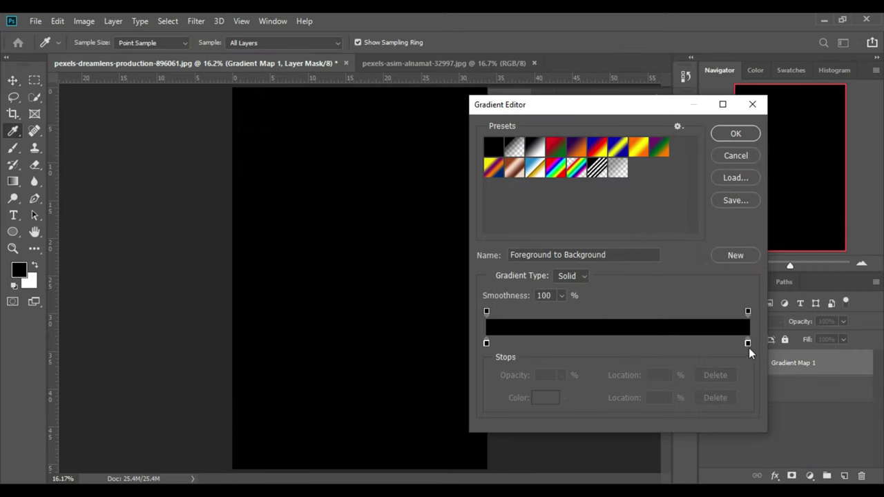
left_click(748, 344)
left_click(545, 398)
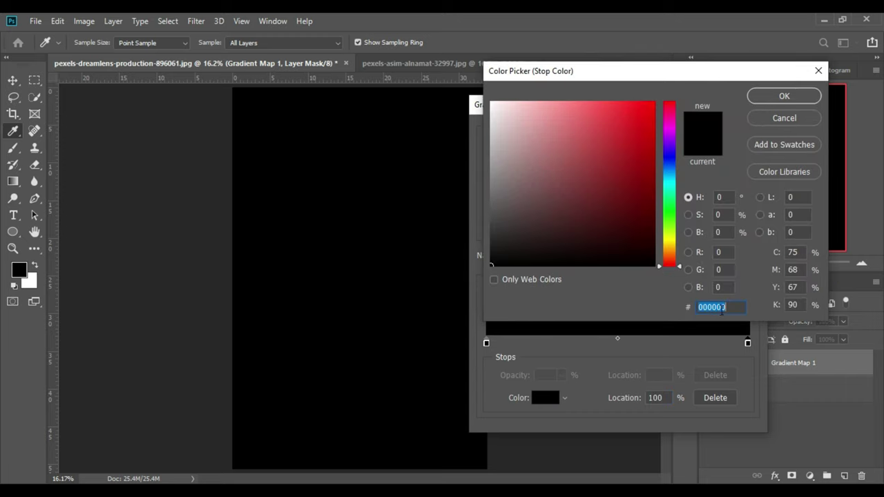
type("00fff")
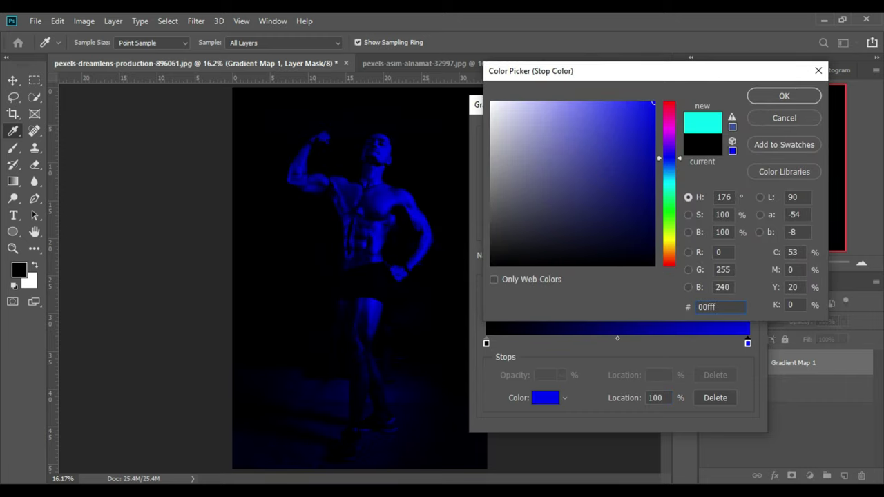
type("0")
left_click(780, 98)
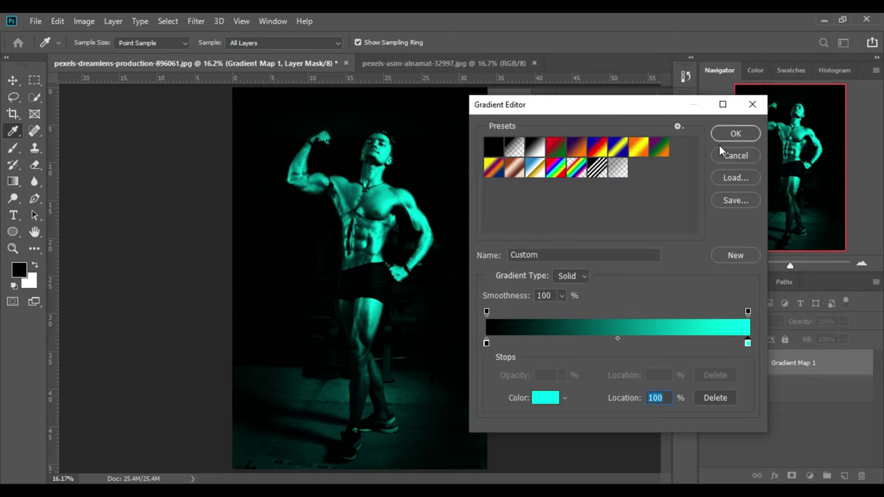
left_click(723, 141)
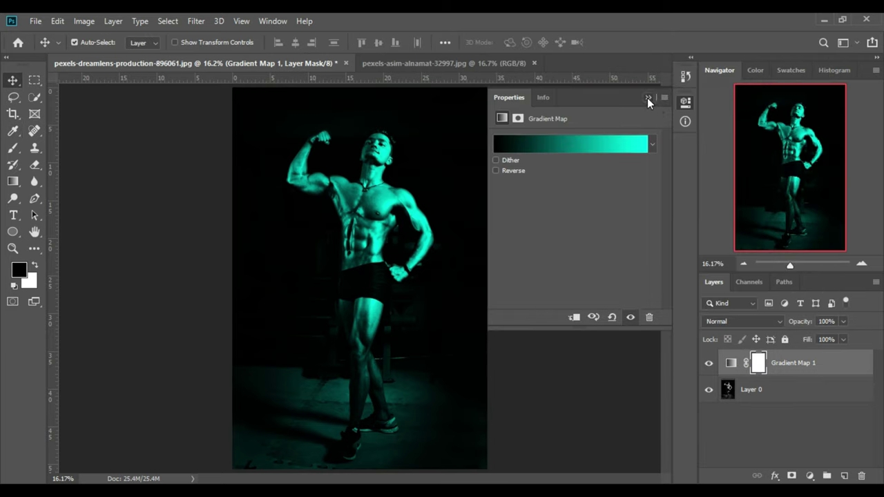
left_click(647, 98)
Add a second Gradient Map running from black to pure red (R 255, #ff0000).
left_click(810, 475)
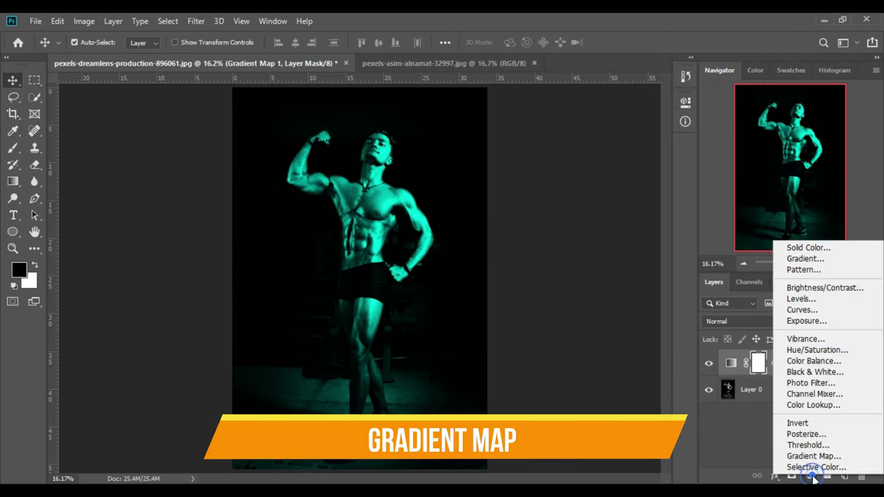
left_click(812, 456)
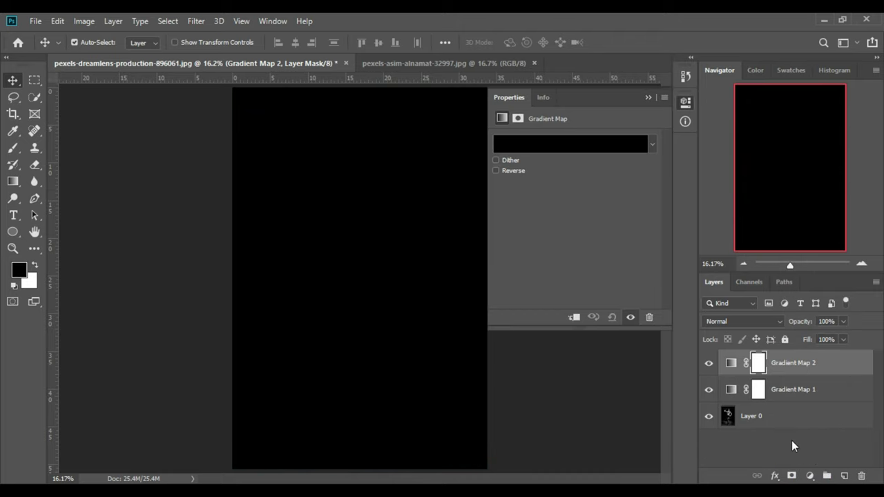
left_click(614, 144)
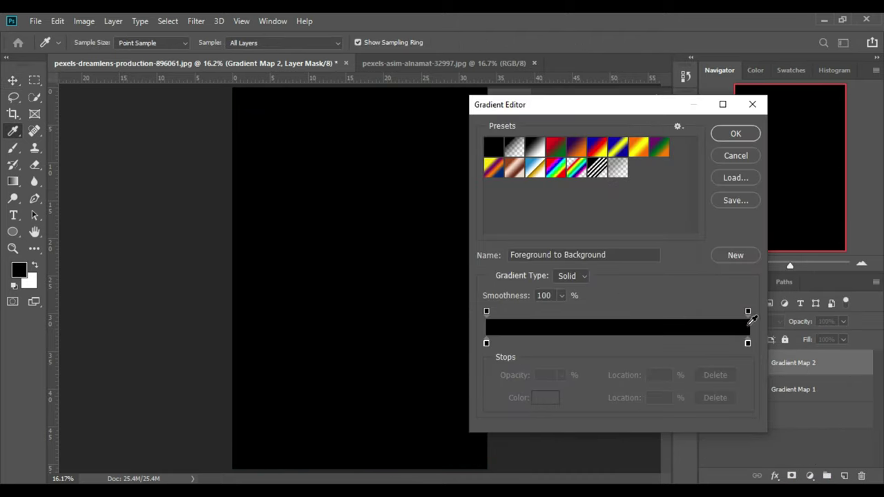
left_click(748, 343)
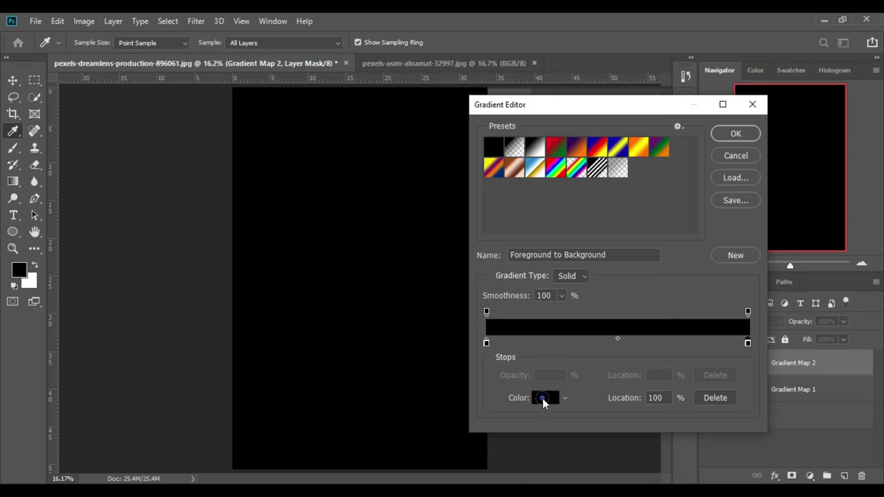
left_click(542, 398)
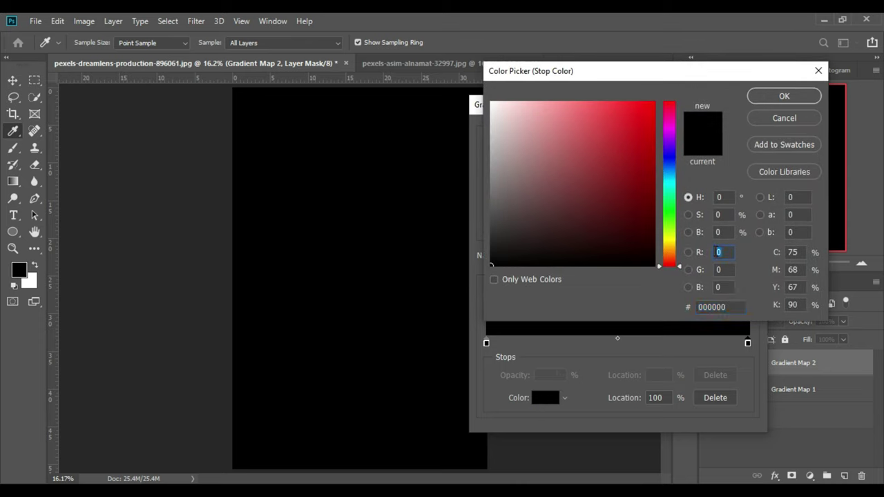
type("255")
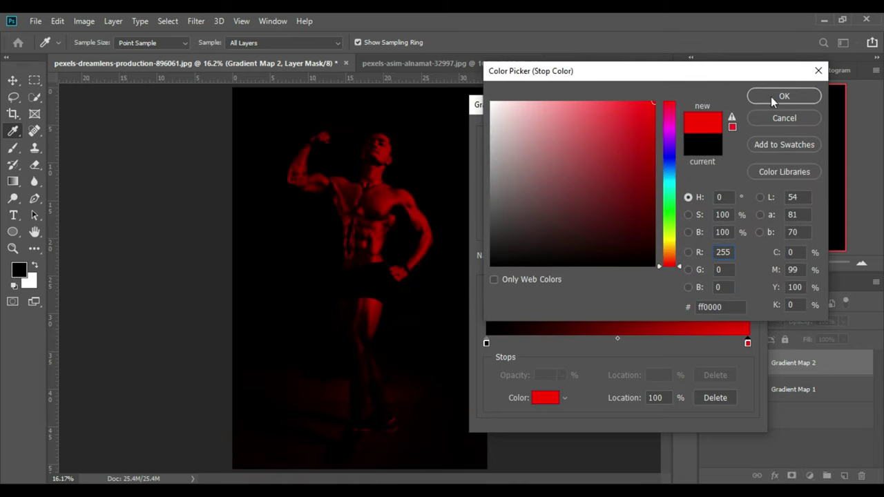
left_click(774, 97)
left_click(736, 132)
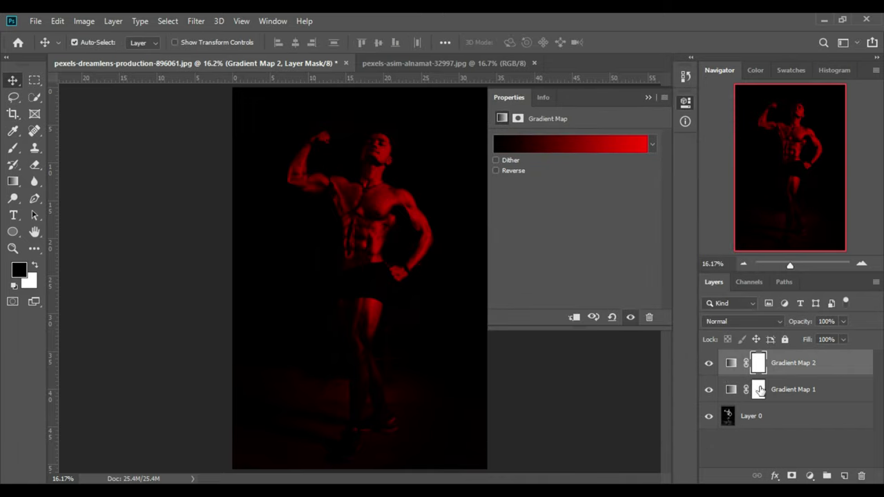
left_click(647, 97)
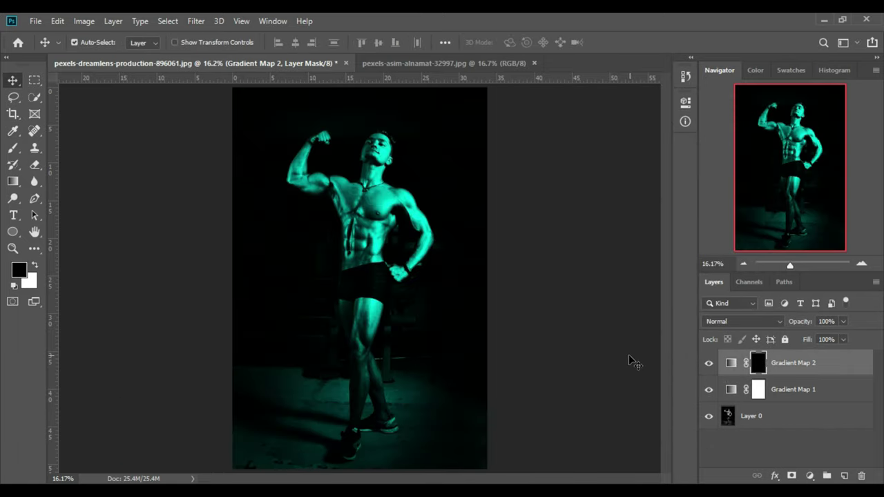
Zoom into the chest and set up a soft white brush, 155 px, 0% hardness.
scroll(395, 216, "up", 1)
scroll(400, 228, "up", 1)
scroll(403, 242, "up", 1)
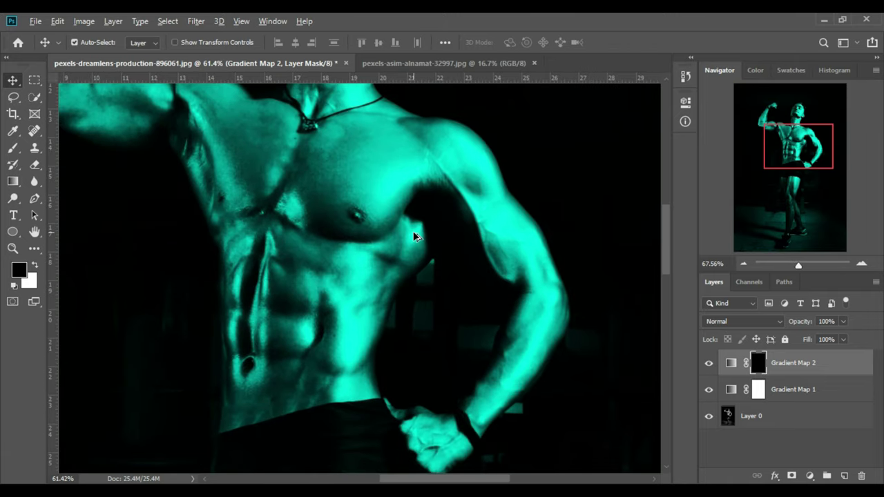
scroll(408, 261, "up", 1)
scroll(359, 255, "up", 2)
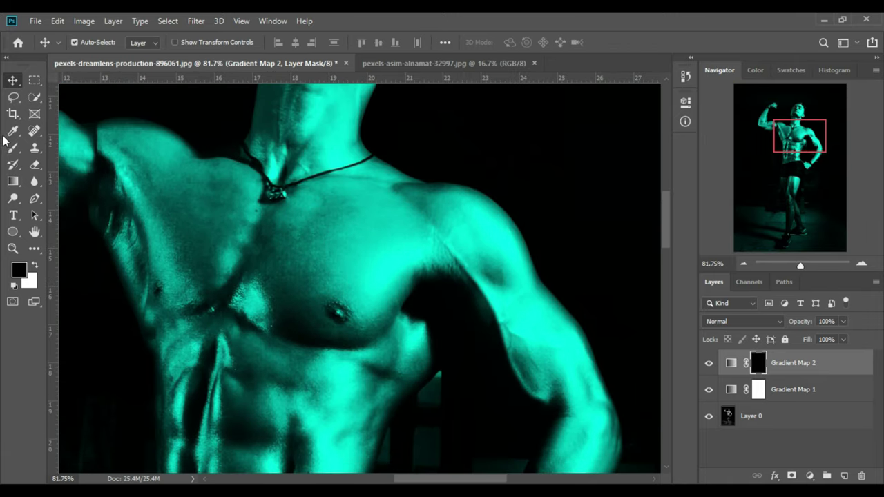
left_click(12, 147)
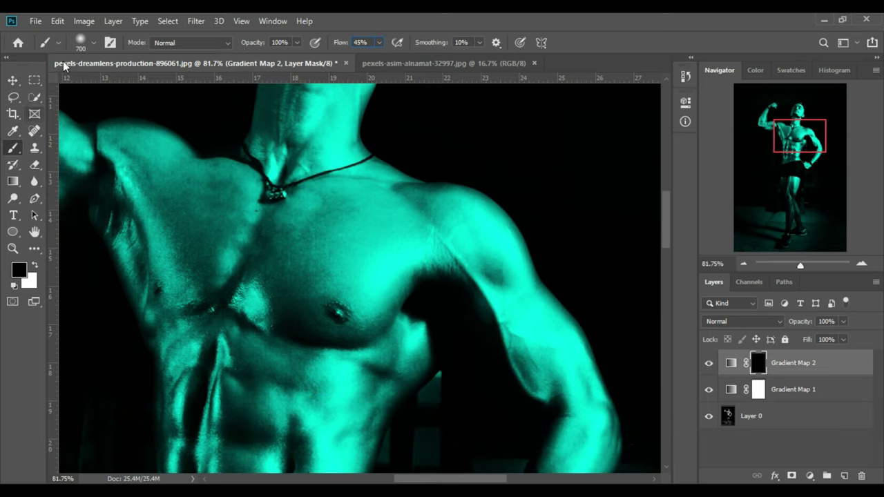
left_click(93, 43)
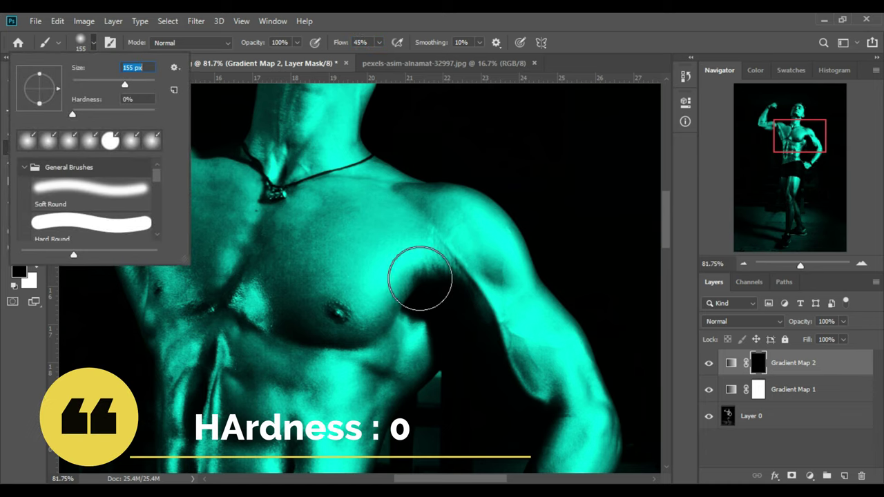
key("Return")
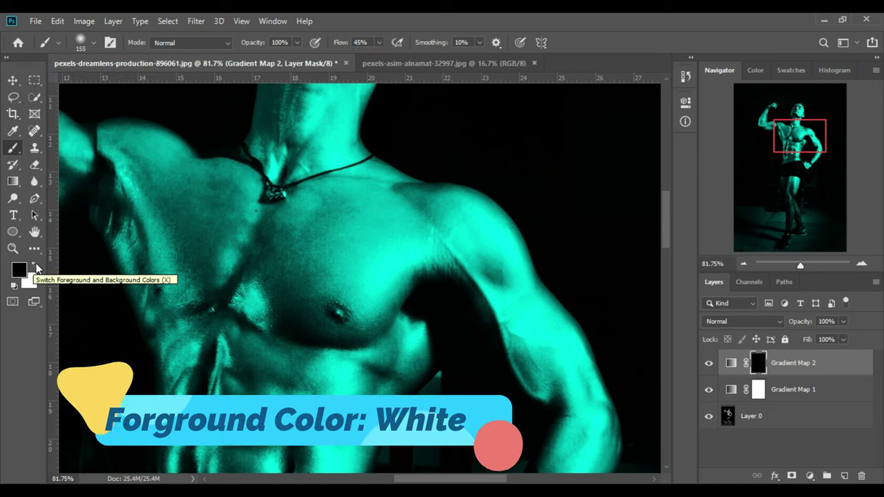
left_click(33, 265)
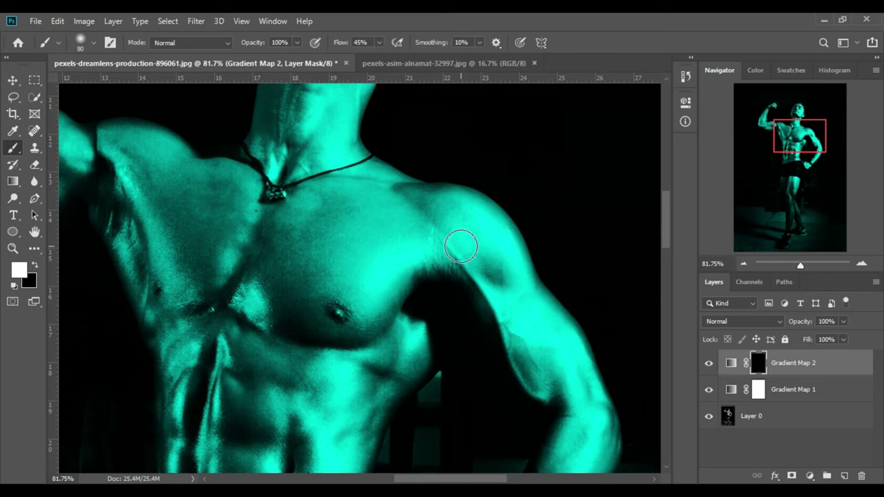
Paint red through the Gradient Map 2 mask over the shoulder, upper arm, forearm and fist.
mouse_move(461, 247)
left_mouse_down()
mouse_move(483, 203)
mouse_move(504, 241)
mouse_move(507, 309)
mouse_move(572, 355)
mouse_move(580, 421)
mouse_move(600, 412)
left_mouse_up()
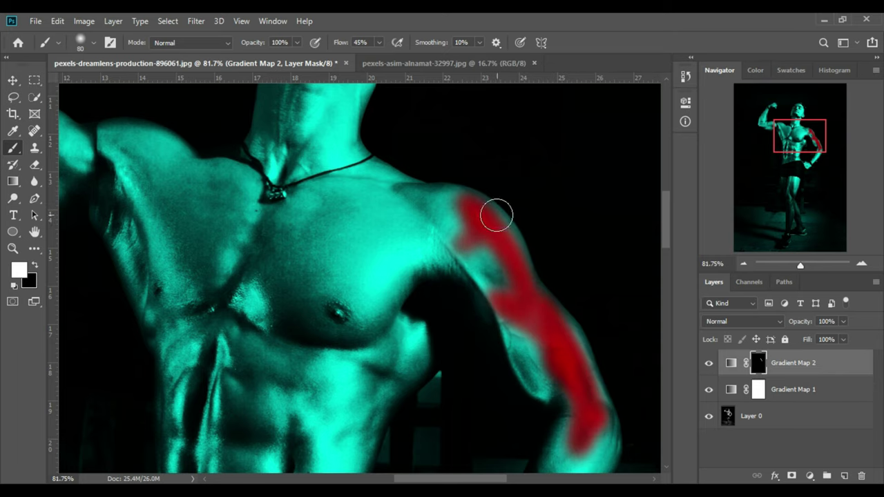
mouse_move(497, 215)
left_mouse_down()
mouse_move(581, 361)
mouse_move(588, 442)
left_mouse_up()
scroll(545, 313, "down", 2)
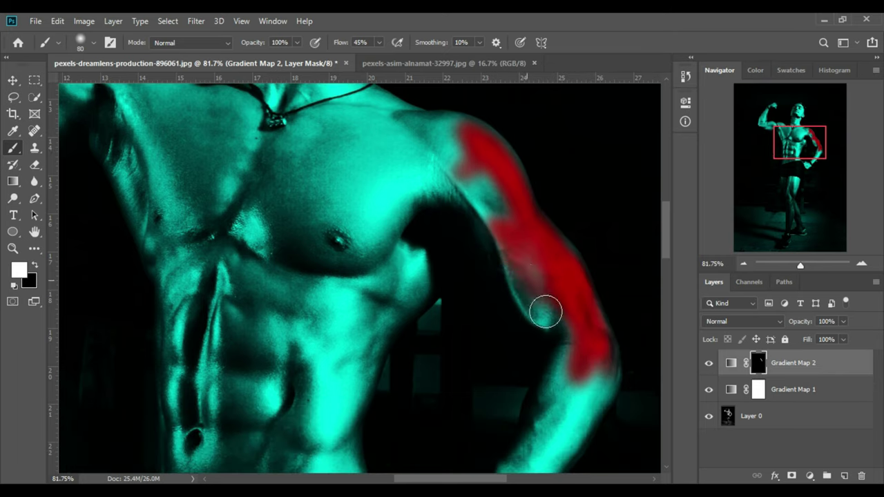
mouse_move(545, 313)
left_mouse_down()
mouse_move(545, 283)
mouse_move(451, 148)
left_mouse_up()
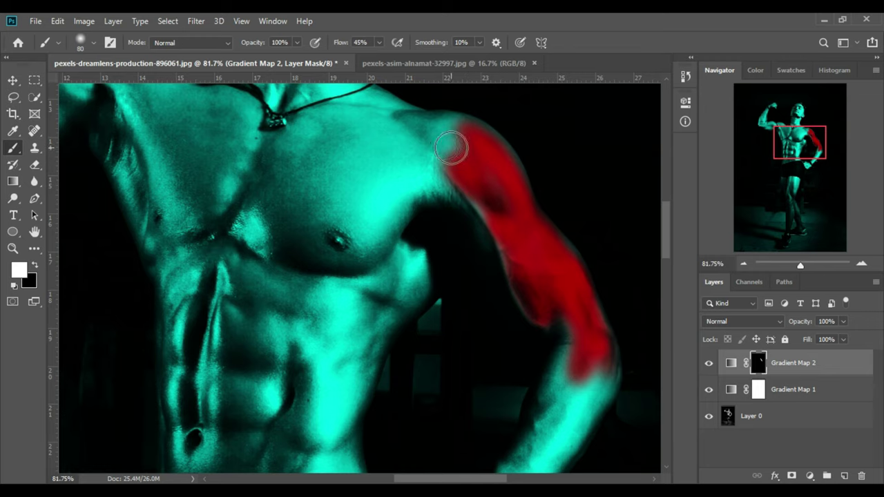
mouse_move(564, 343)
left_mouse_down()
mouse_move(567, 375)
mouse_move(604, 333)
mouse_move(575, 436)
left_mouse_up()
scroll(566, 380, "down", 4)
mouse_move(558, 325)
left_mouse_down()
mouse_move(495, 391)
mouse_move(511, 342)
mouse_move(574, 274)
left_mouse_up()
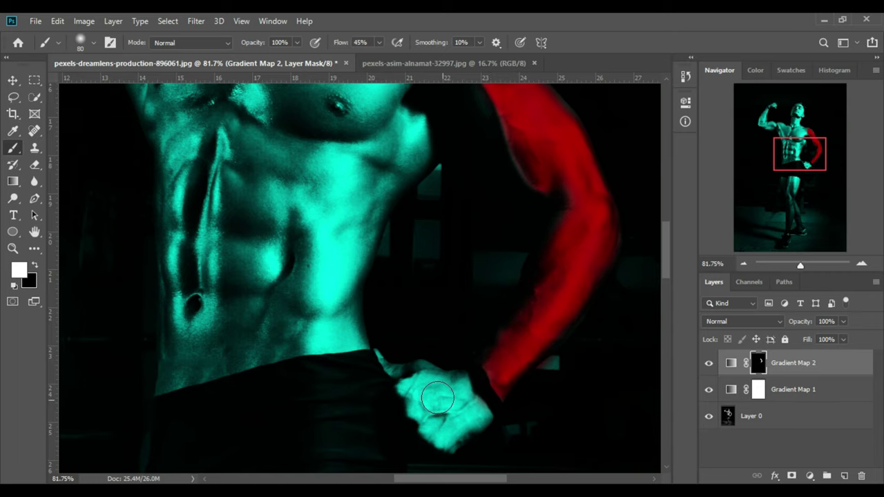
mouse_move(438, 398)
left_mouse_down()
mouse_move(456, 422)
mouse_move(397, 362)
mouse_move(427, 381)
left_mouse_up()
Paint red on the right side of the face, keeping nose, mouth and chin teal, at 90% opacity.
scroll(472, 423, "up", 5)
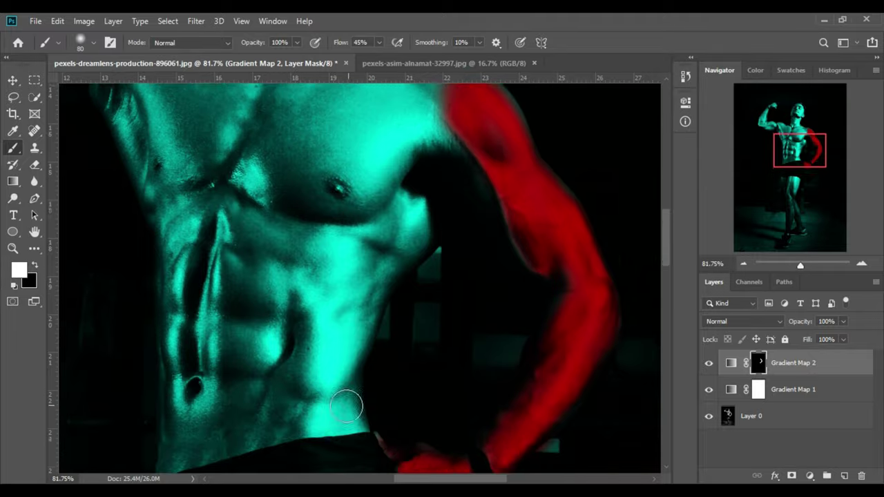
scroll(441, 266, "up", 2)
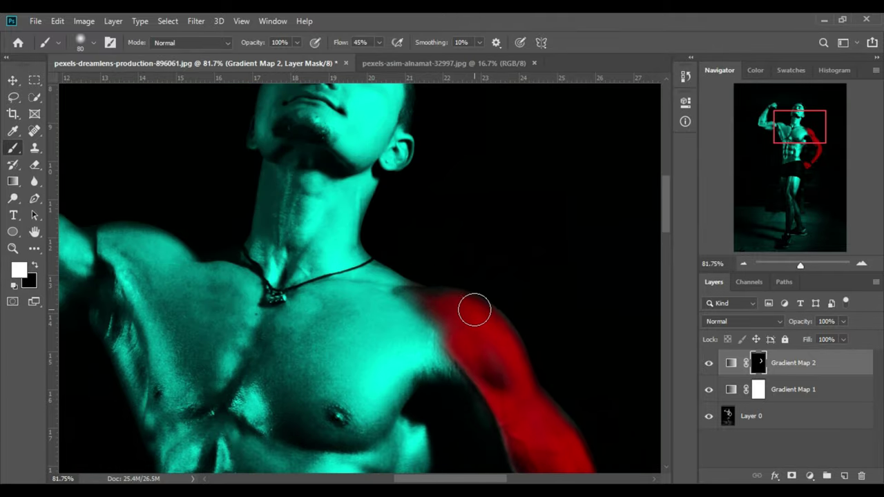
scroll(474, 306, "up", 3)
mouse_move(366, 200)
left_mouse_down()
mouse_move(355, 221)
mouse_move(359, 264)
mouse_move(383, 159)
mouse_move(377, 131)
mouse_move(391, 241)
mouse_move(409, 260)
mouse_move(387, 250)
mouse_move(362, 187)
mouse_move(339, 211)
mouse_move(361, 133)
left_mouse_up()
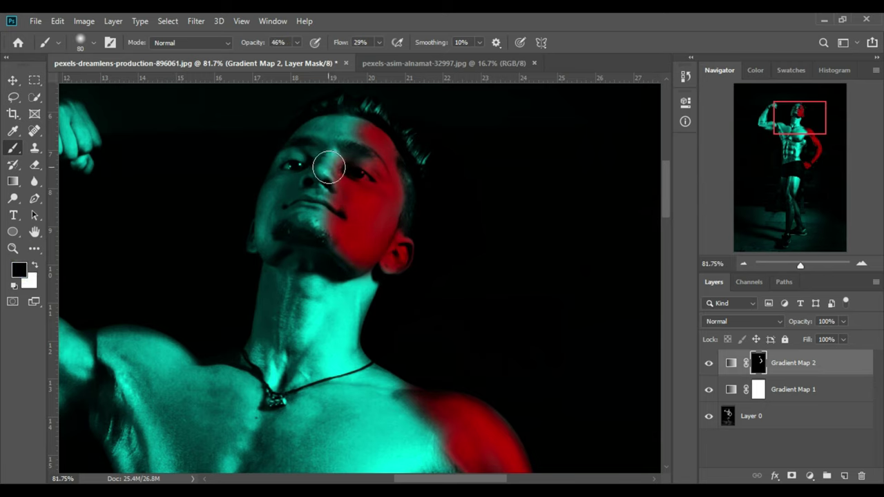
key("bracketright")
key("bracketright")
mouse_move(328, 167)
left_mouse_down()
mouse_move(325, 227)
mouse_move(282, 232)
left_mouse_up()
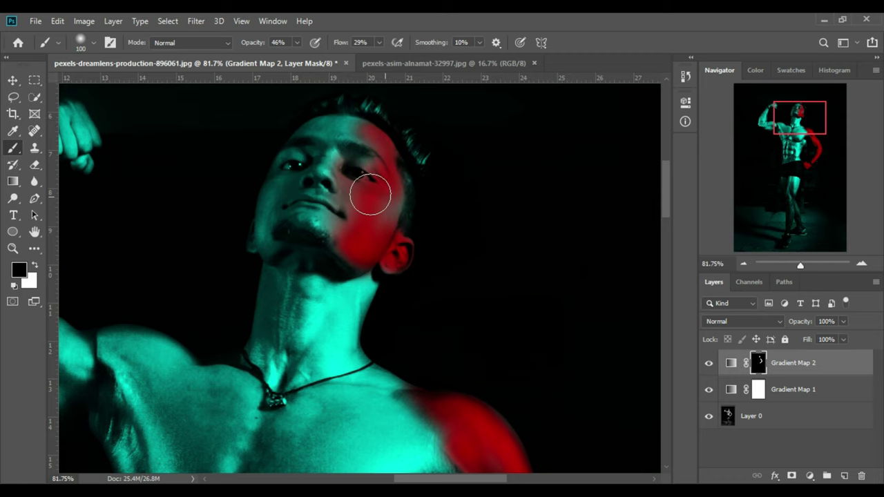
key("9")
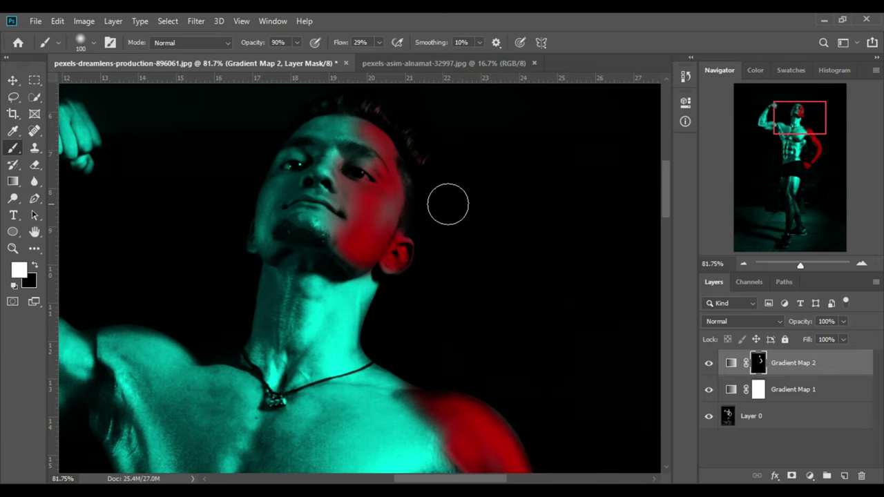
Brush red down the thigh and knee, blending it with the teal.
key("ctrl+0")
scroll(378, 304, "up", 3)
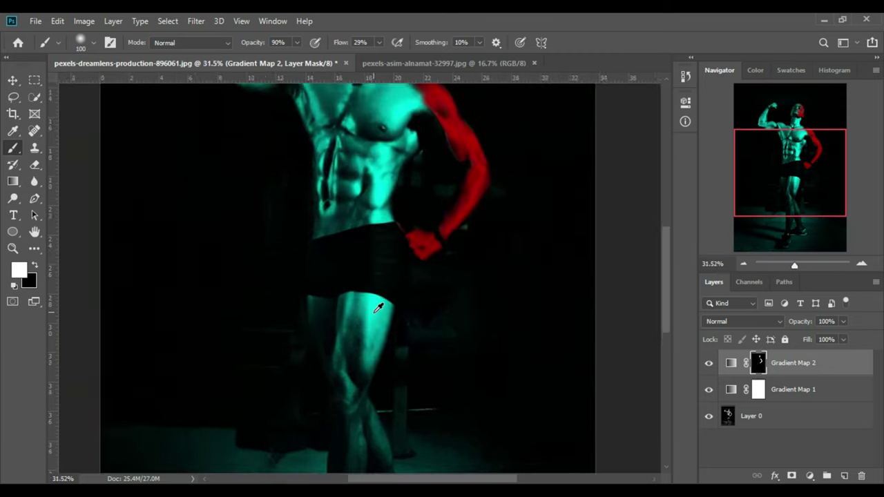
scroll(375, 306, "up", 3)
mouse_move(377, 304)
left_mouse_down()
mouse_move(365, 433)
mouse_move(403, 290)
left_mouse_up()
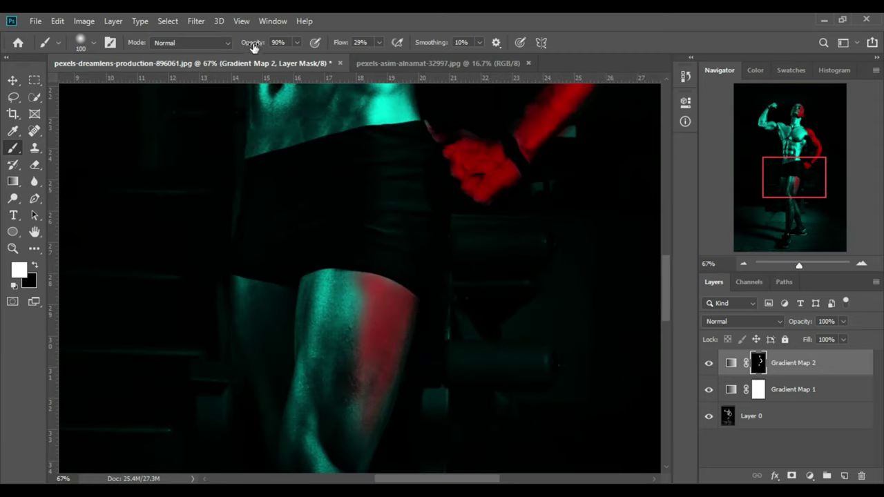
left_click_drag(344, 47, 350, 47)
left_click_drag(375, 281, 368, 310)
mouse_move(342, 279)
left_mouse_down()
mouse_move(301, 361)
mouse_move(358, 279)
mouse_move(336, 349)
left_mouse_up()
scroll(325, 339, "down", 2)
mouse_move(296, 326)
left_mouse_down()
mouse_move(311, 371)
mouse_move(316, 344)
left_mouse_up()
Spread red along the side of the torso, right abdomen and lower chest, then fit the image on screen.
scroll(324, 414, "down", 1)
scroll(342, 387, "down", 2)
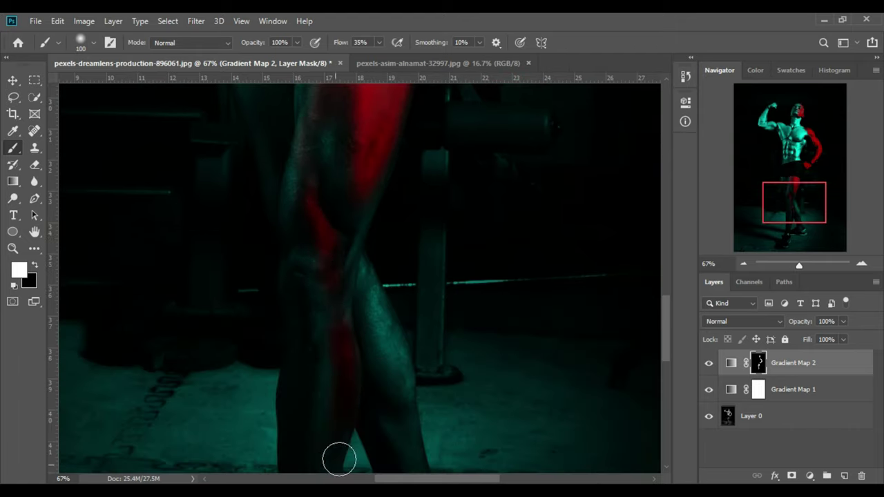
scroll(393, 297, "down", 2)
scroll(366, 252, "up", 2)
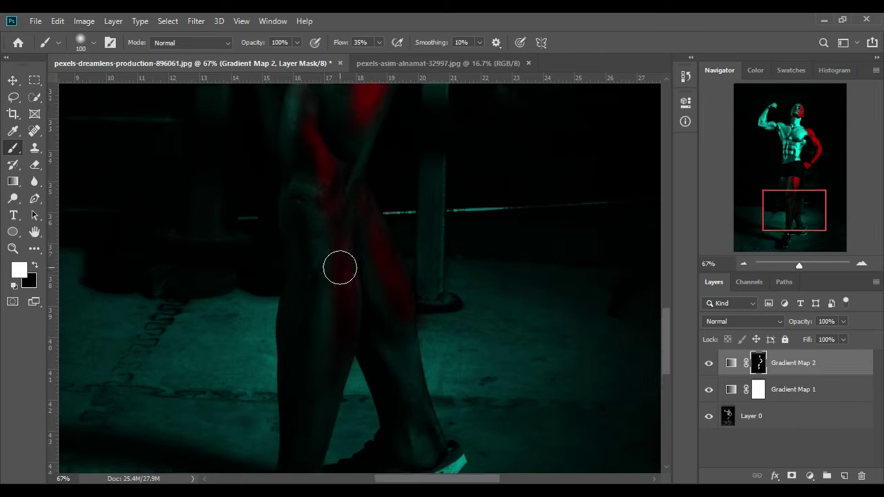
scroll(332, 228, "up", 2)
scroll(276, 208, "up", 2)
scroll(256, 249, "up", 2)
scroll(415, 332, "up", 2)
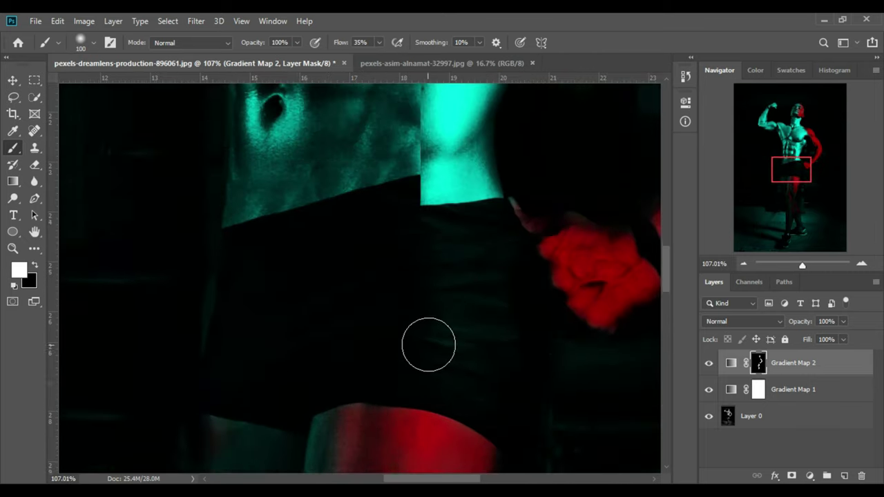
scroll(443, 340, "up", 2)
scroll(443, 339, "down", 3)
scroll(508, 297, "up", 1)
scroll(505, 345, "down", 1)
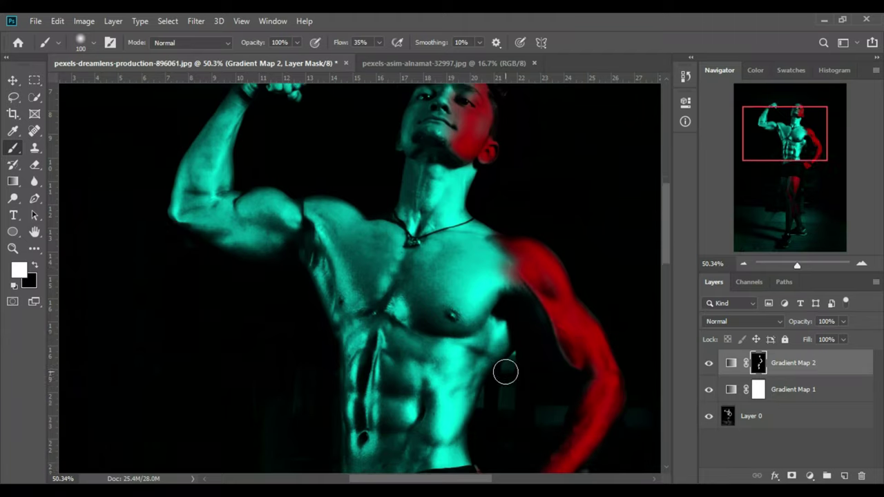
mouse_move(485, 328)
left_mouse_down()
mouse_move(491, 270)
mouse_move(448, 304)
mouse_move(460, 414)
mouse_move(446, 431)
mouse_move(438, 380)
mouse_move(452, 312)
mouse_move(440, 348)
mouse_move(446, 404)
left_mouse_up()
mouse_move(462, 294)
left_mouse_down()
mouse_move(420, 407)
mouse_move(434, 357)
mouse_move(398, 412)
mouse_move(412, 338)
left_mouse_up()
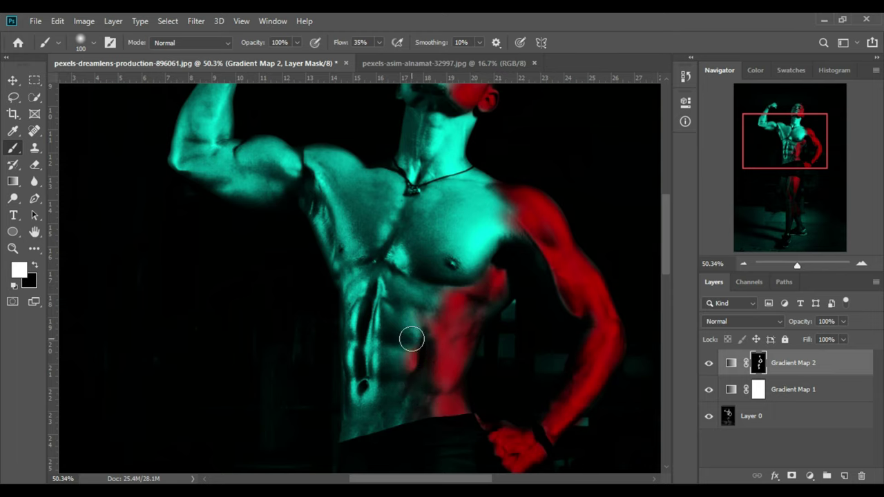
mouse_move(434, 381)
left_mouse_down()
mouse_move(442, 310)
mouse_move(497, 282)
left_mouse_up()
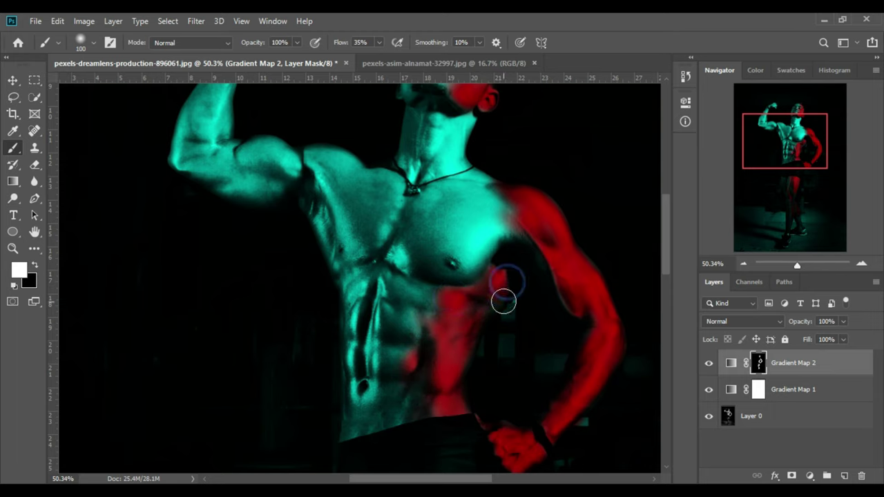
key("ctrl+0")
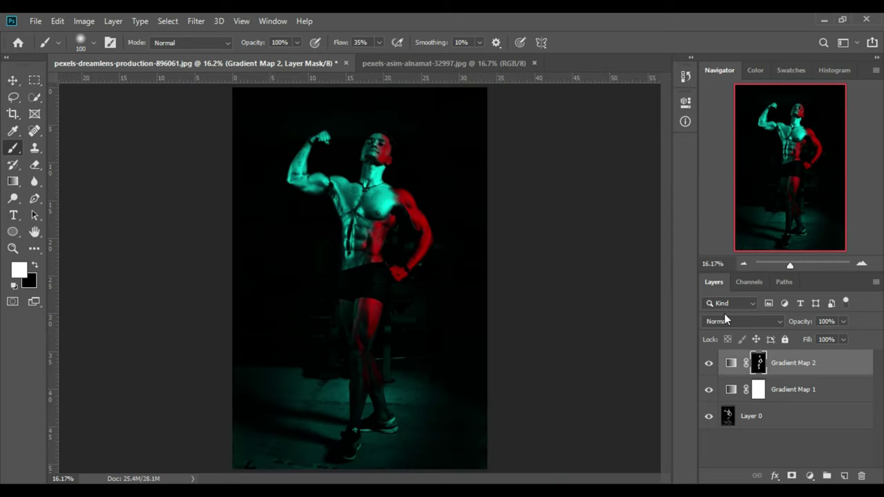
double_click(787, 390)
type("cayn")
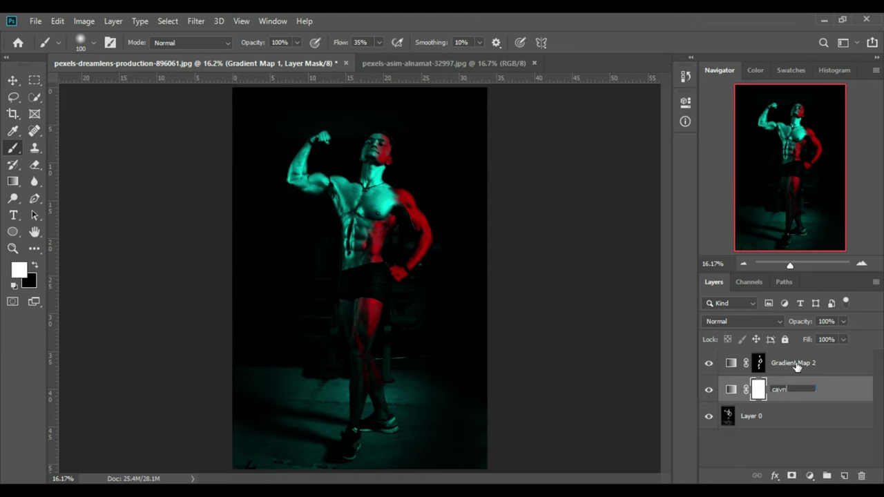
Name the gradient map layers 'cayn' and 'red', and split the red layer's Underlying Layer black slider to 5/19.
double_click(794, 363)
type("red")
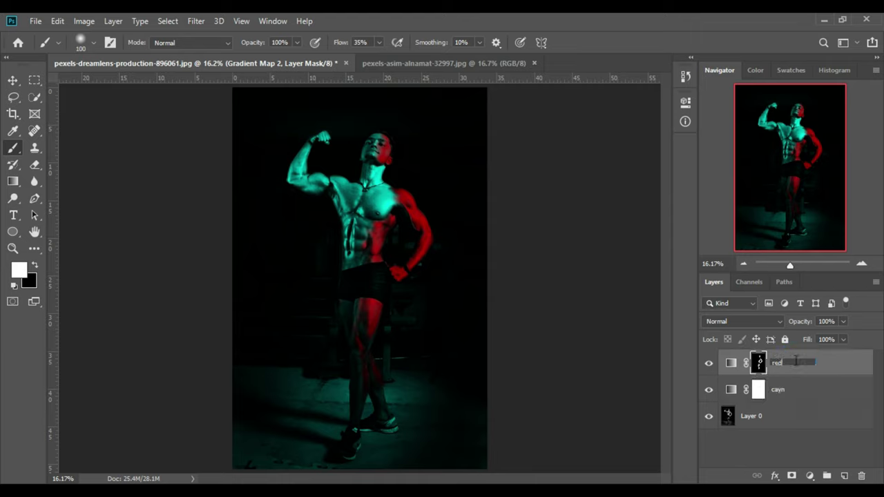
left_click(766, 451)
left_click(800, 367)
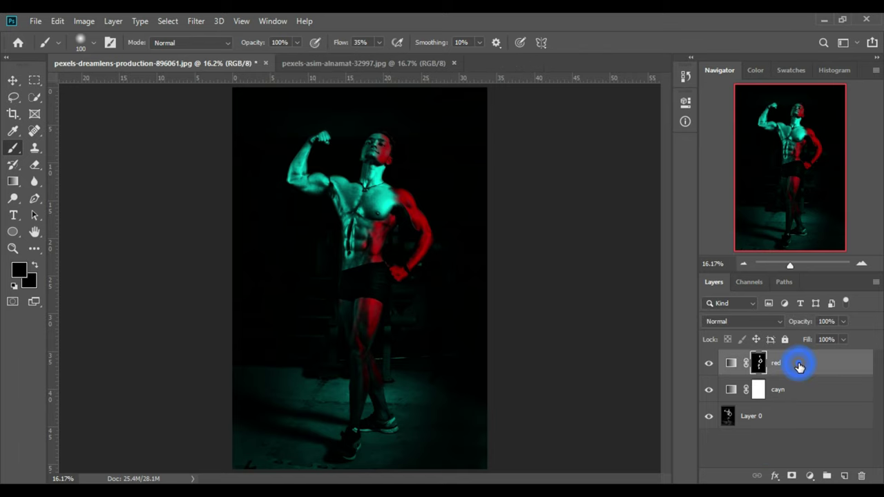
double_click(799, 367)
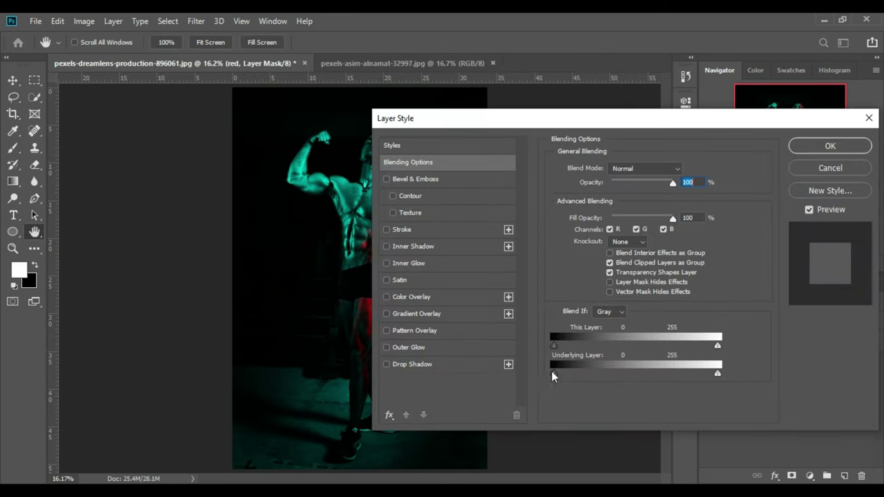
left_click_drag(547, 124, 645, 113)
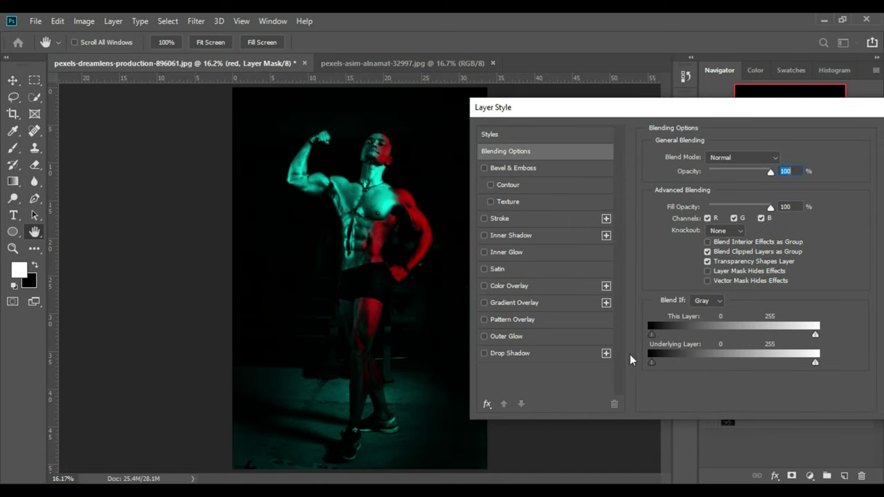
left_click_drag(678, 366, 654, 369)
mouse_move(657, 362)
left_mouse_down()
mouse_move(686, 362)
mouse_move(664, 359)
left_mouse_up()
Accept the Blend If settings, return to the Brush, and zoom around the duotone image.
key("Return")
key("b")
scroll(391, 236, "up", 3)
scroll(391, 236, "up", 5)
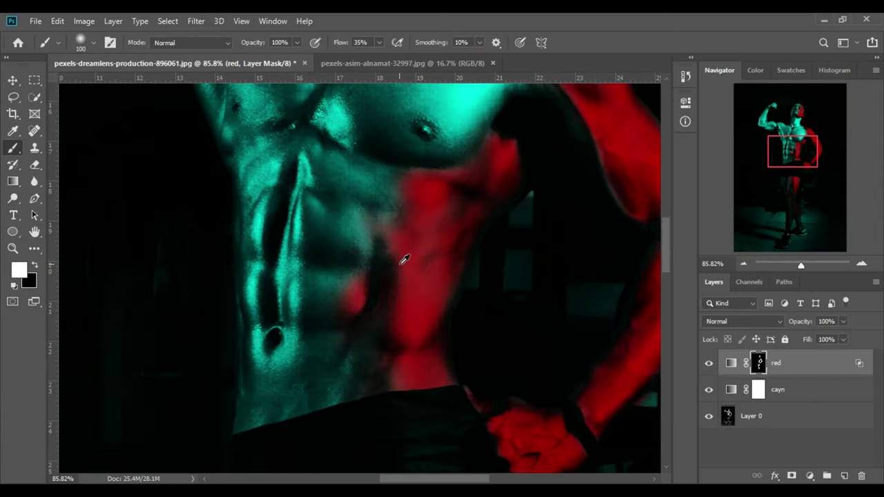
scroll(465, 230, "down", 3)
scroll(551, 217, "up", 1)
scroll(529, 233, "up", 5)
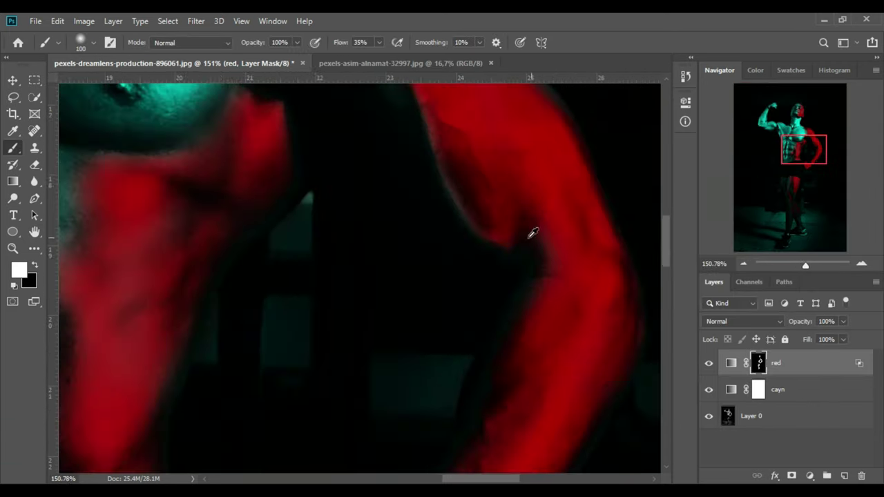
scroll(494, 231, "down", 5)
scroll(489, 226, "down", 2)
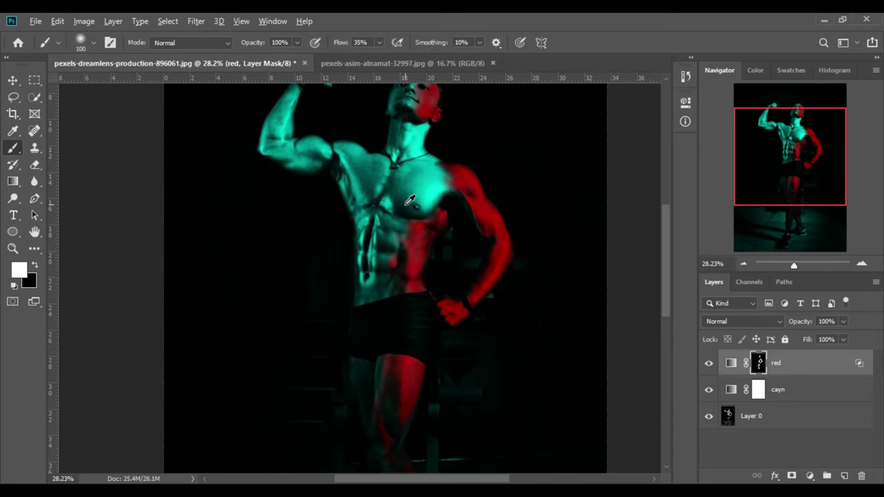
scroll(409, 200, "down", 1)
Drag the blue light-swirl photo from the pexels-asim-alnamat tab into the bodybuilder document as Layer 1.
left_click(389, 62)
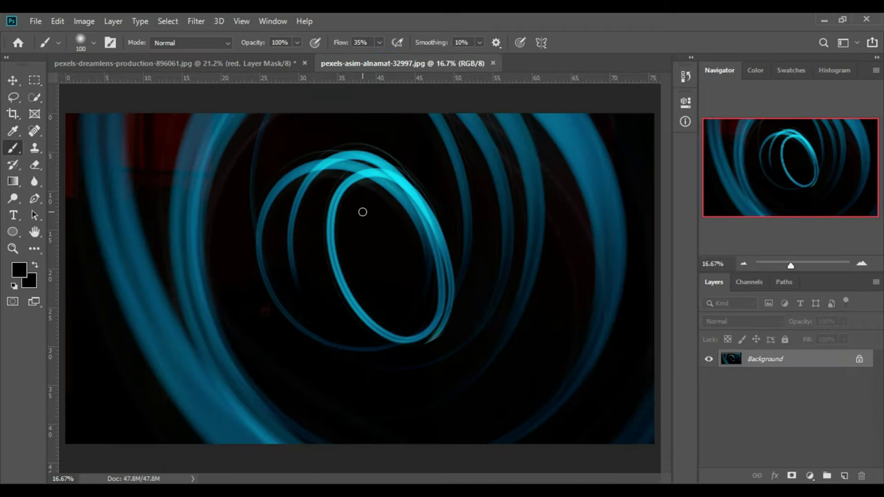
left_click(13, 80)
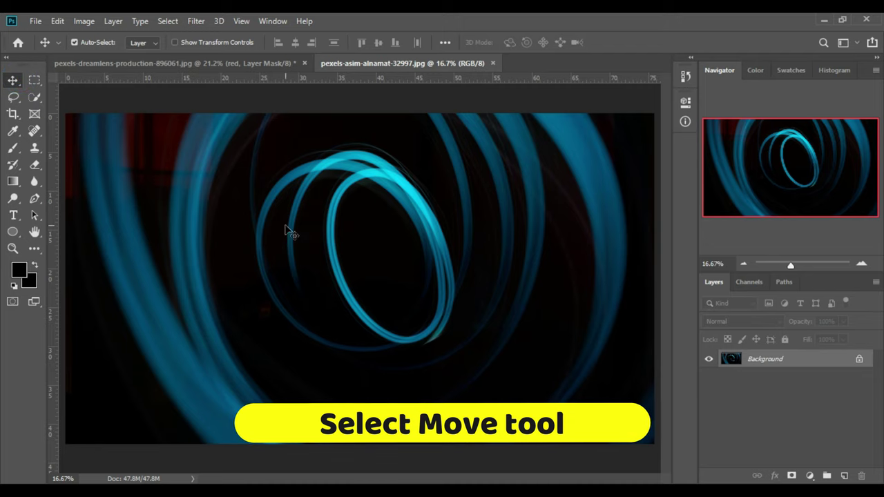
left_click(381, 271)
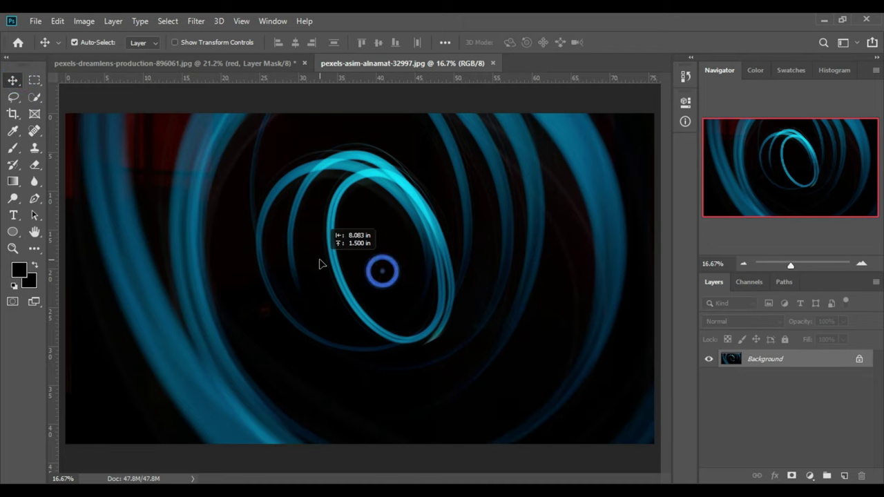
left_click(430, 231)
mouse_move(429, 231)
left_mouse_down()
mouse_move(219, 63)
mouse_move(346, 175)
left_mouse_up()
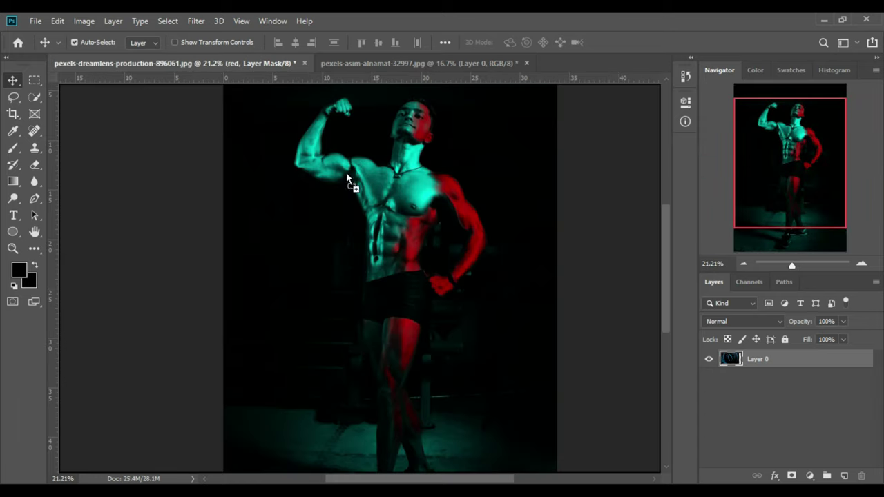
left_click_drag(415, 250, 558, 295)
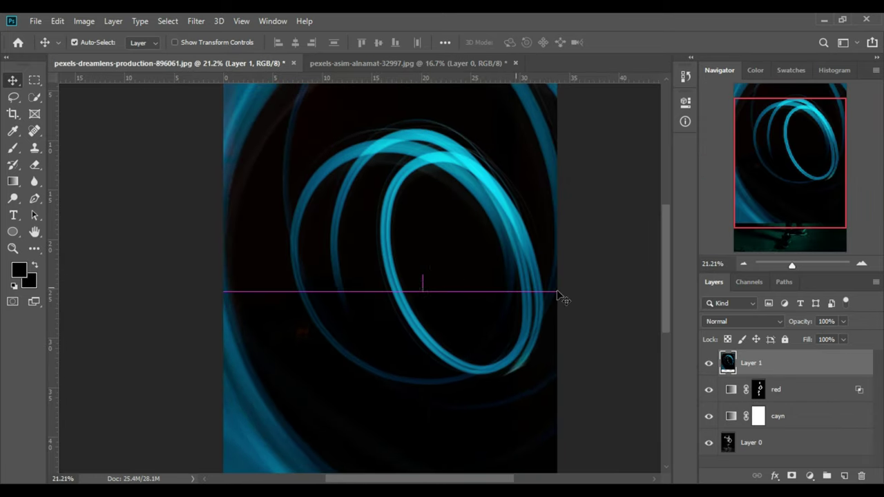
Set the swirl layer to Screen blend mode, then shrink it and rotate it upright.
left_click(742, 321)
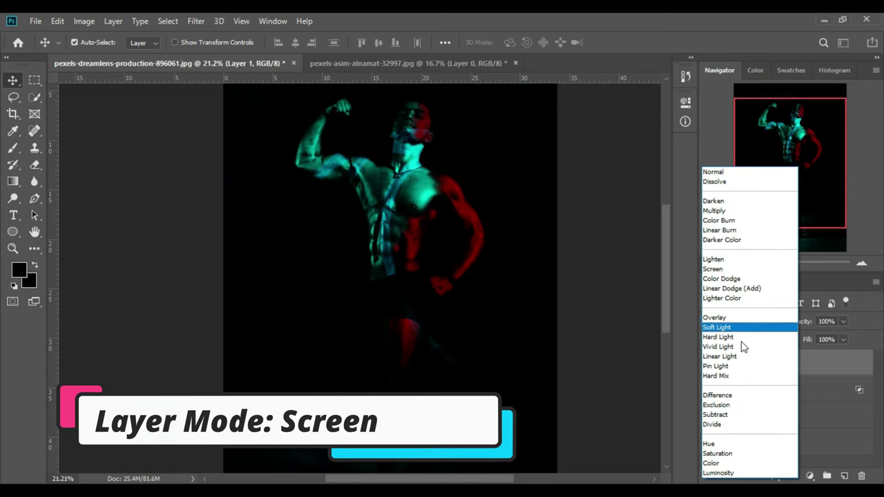
left_click(727, 269)
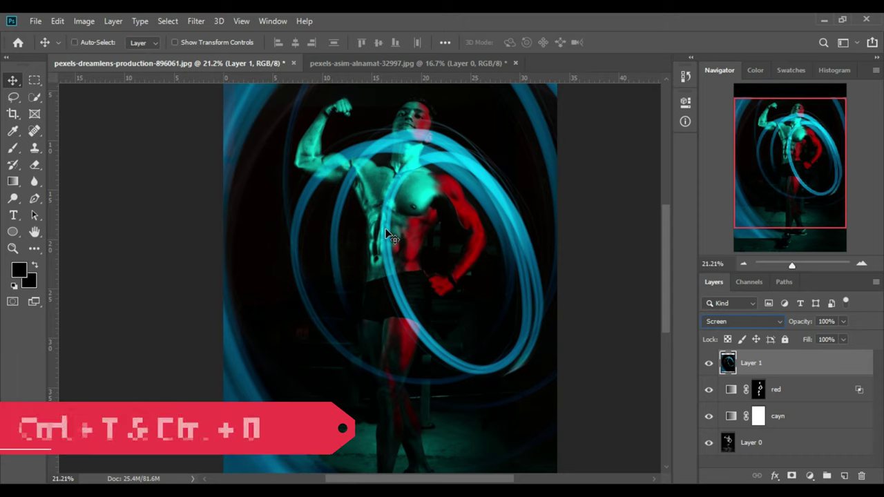
key("ctrl+t")
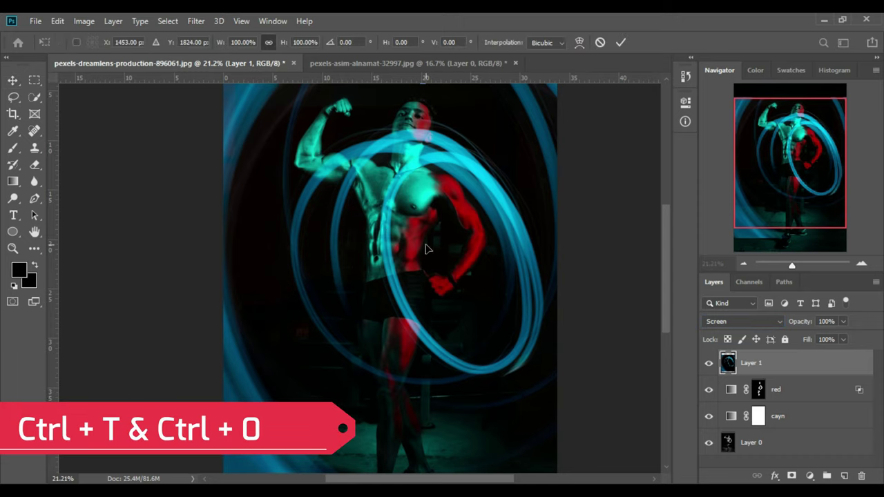
key("ctrl+0")
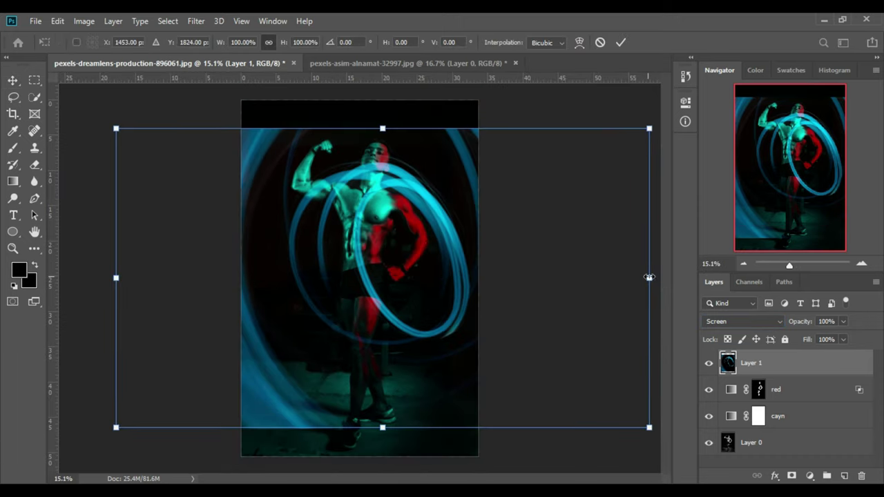
left_click_drag(650, 277, 529, 277)
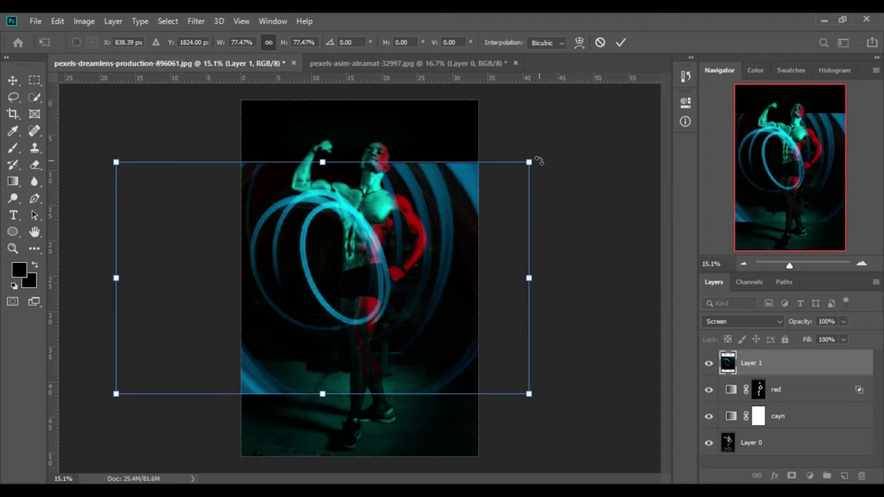
left_click_drag(538, 161, 312, 82)
mouse_move(253, 129)
left_mouse_down()
mouse_move(450, 364)
mouse_move(408, 306)
mouse_move(464, 292)
mouse_move(346, 148)
mouse_move(276, 174)
mouse_move(272, 188)
left_mouse_up()
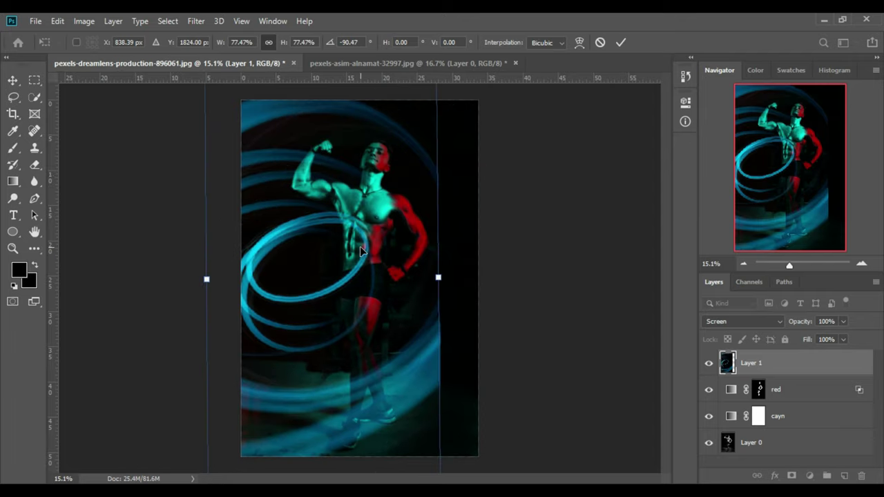
Position the swirl around the chest, stretch it wider, and commit the transform.
mouse_move(361, 251)
left_mouse_down()
mouse_move(408, 224)
mouse_move(396, 223)
left_mouse_up()
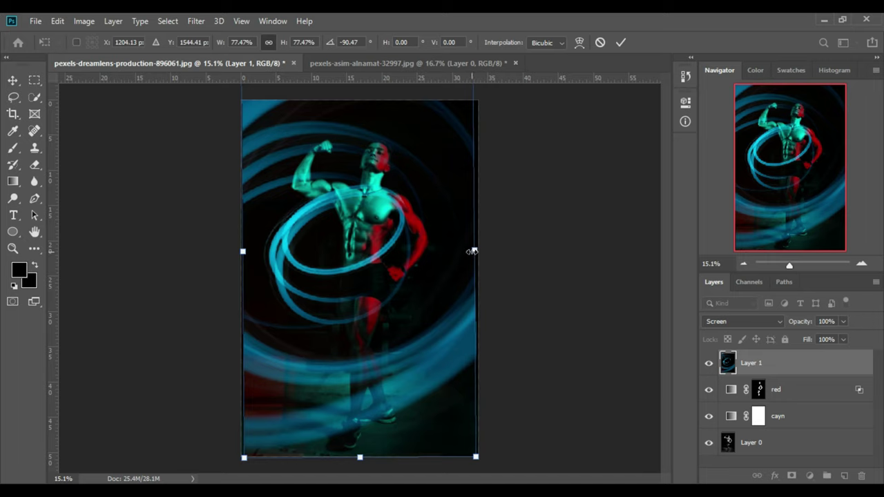
left_click_drag(473, 252, 509, 249)
left_click_drag(242, 252, 235, 252)
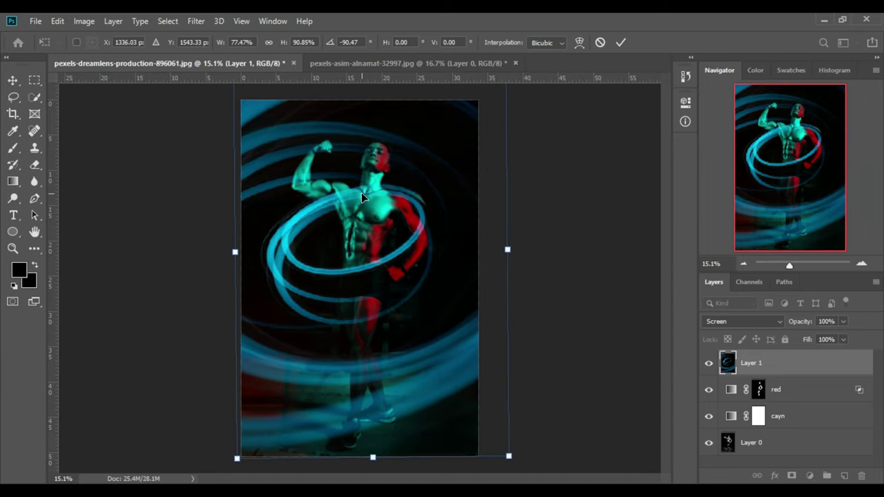
mouse_move(362, 192)
left_mouse_down()
mouse_move(350, 176)
mouse_move(370, 171)
mouse_move(347, 176)
left_mouse_up()
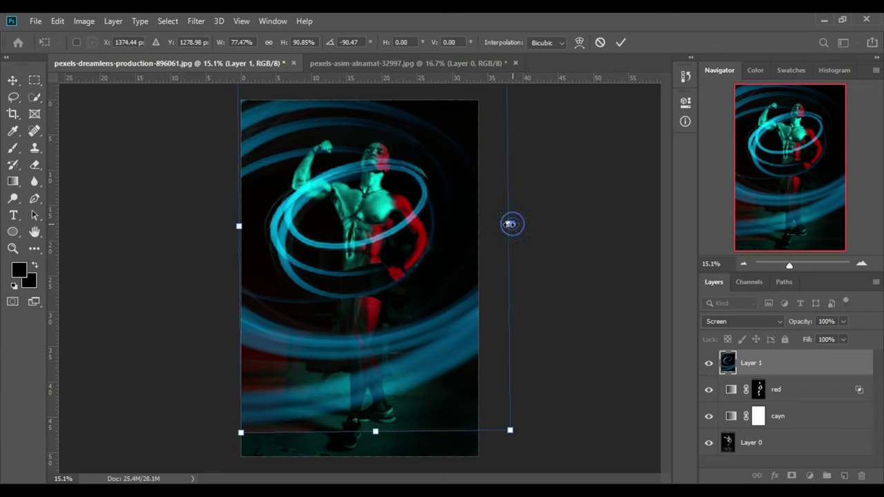
left_click_drag(238, 226, 233, 229)
left_click_drag(510, 223, 513, 223)
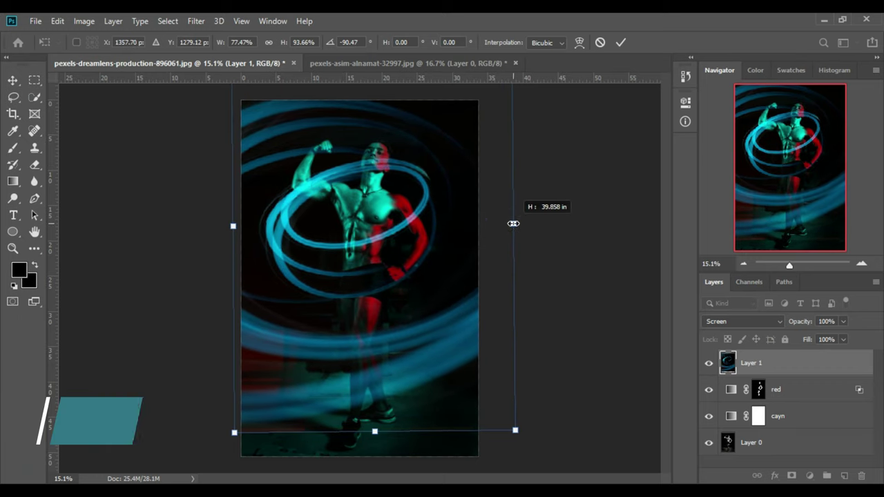
left_click(621, 42)
Add a blank mask to the swirl Layer 1, select Layer 0, and hide the swirl.
left_click(792, 476)
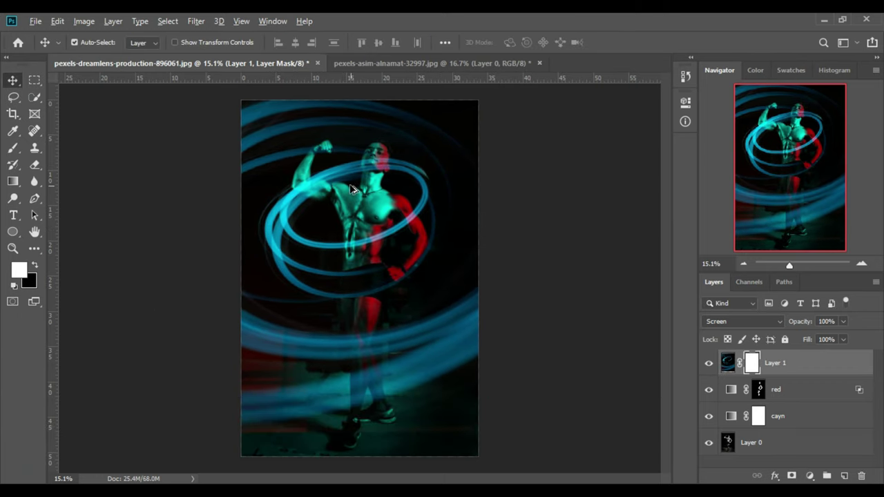
scroll(351, 189, "up", 3)
scroll(349, 187, "up", 2)
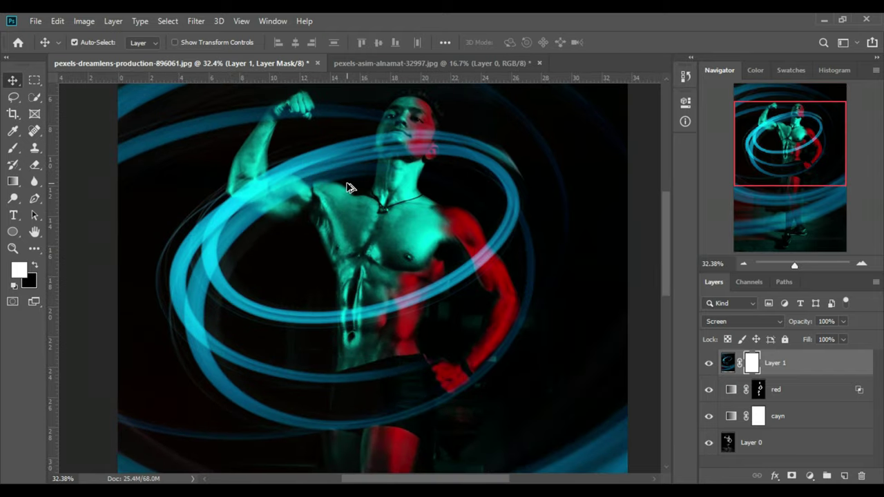
left_click(728, 445)
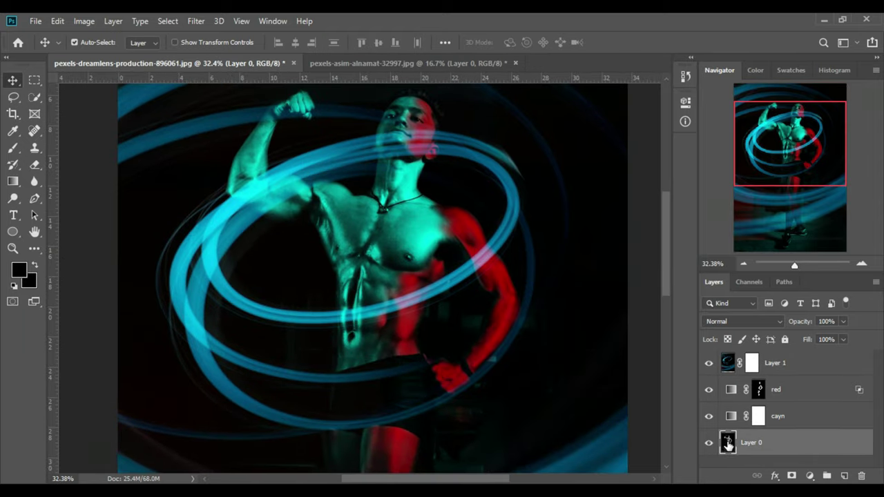
left_click(709, 362)
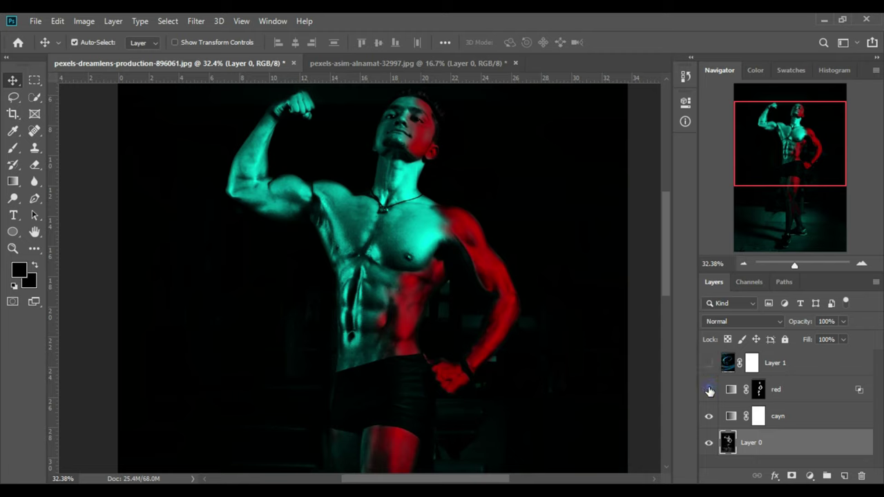
left_click(709, 389)
left_click(709, 390)
Choose the Magic Wand tool from the Quick Selection tool group.
left_click(35, 97)
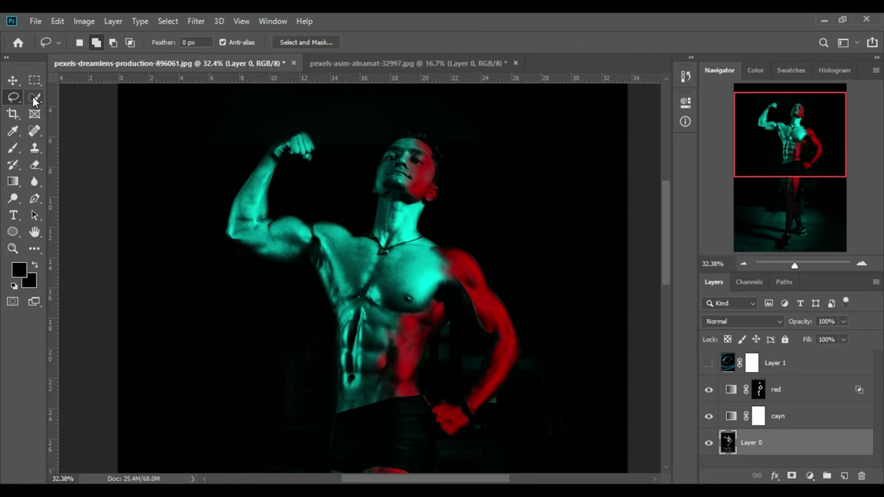
right_click(34, 99)
left_click(93, 110)
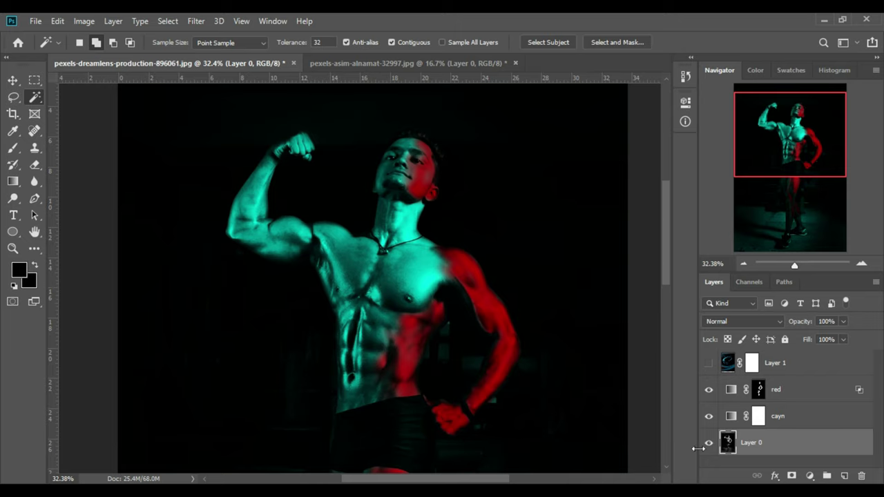
Hide the red and teal tint layers and Magic Wand-select the dark background.
left_click(708, 416)
left_click(709, 389)
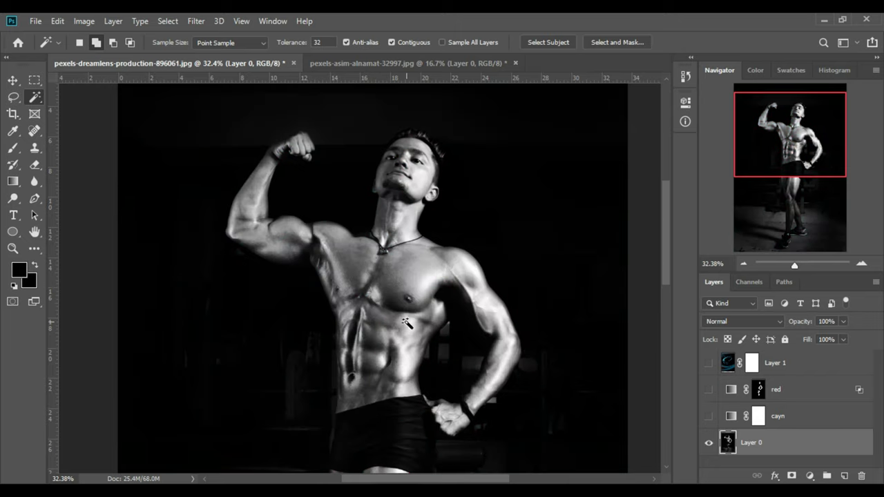
key("ctrl+0")
left_click(429, 198)
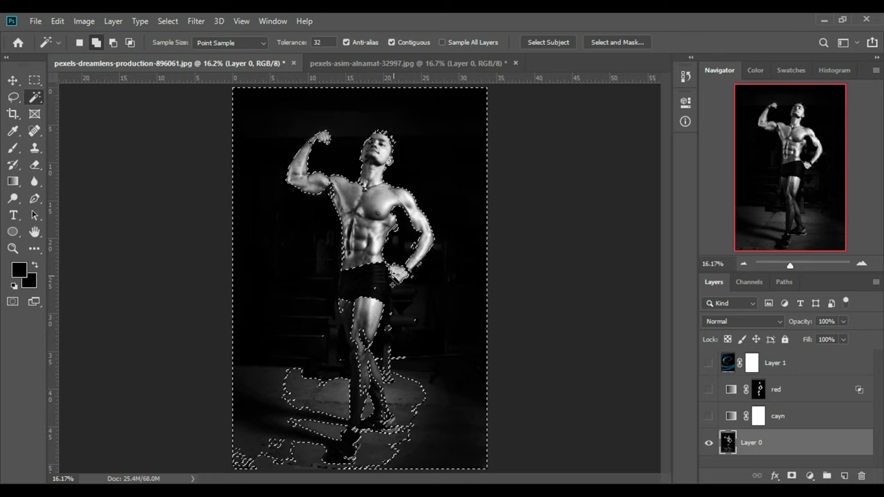
scroll(382, 237, "up", 3)
scroll(382, 236, "up", 1)
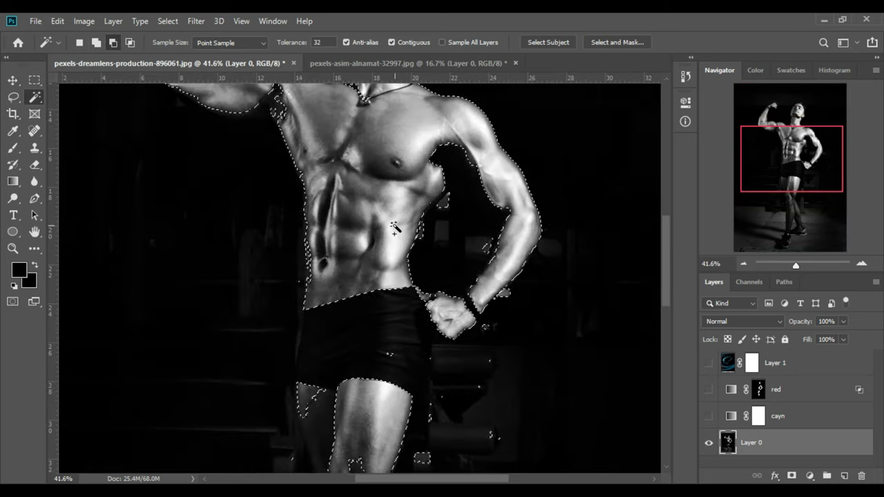
scroll(387, 232, "up", 1)
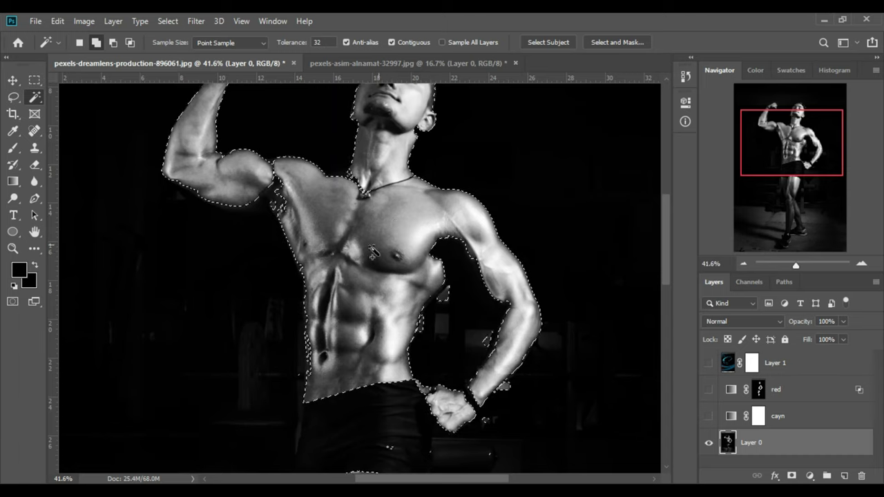
scroll(203, 158, "up", 2)
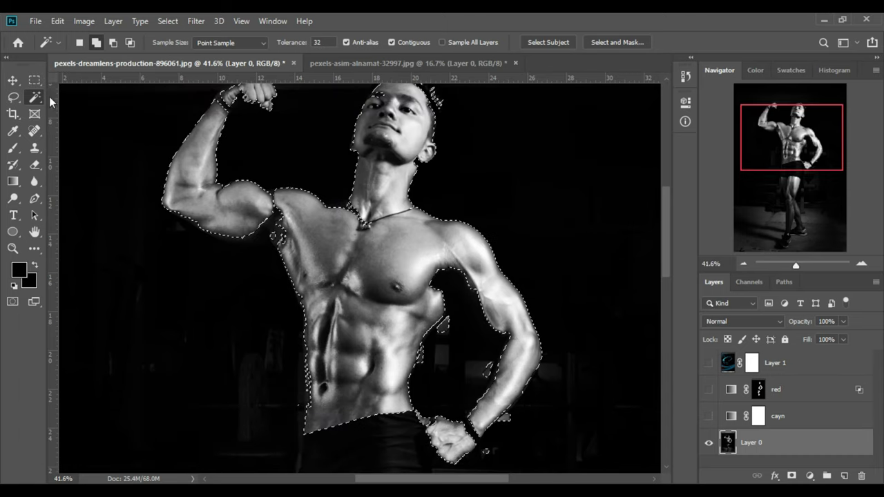
Refine the selection with the Lasso, adding the armpit area and trimming along the head.
left_click(12, 97)
scroll(237, 282, "up", 2)
left_click_drag(237, 281, 282, 291)
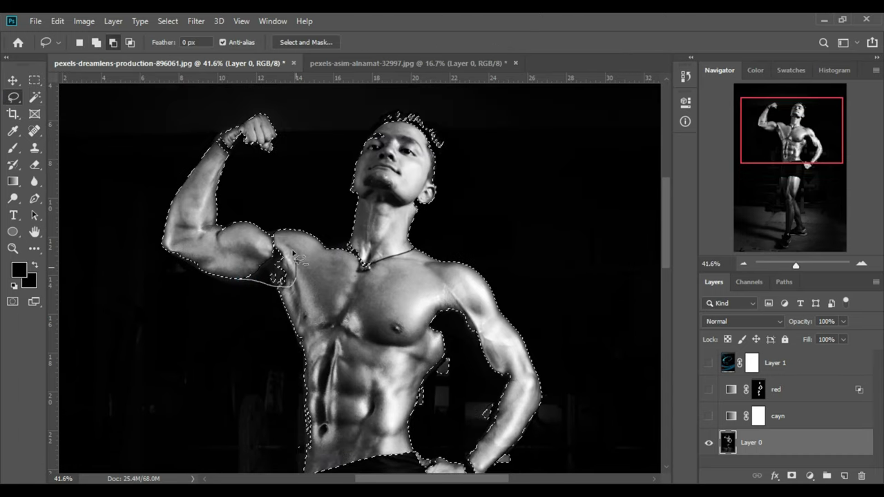
left_click_drag(243, 257, 242, 259)
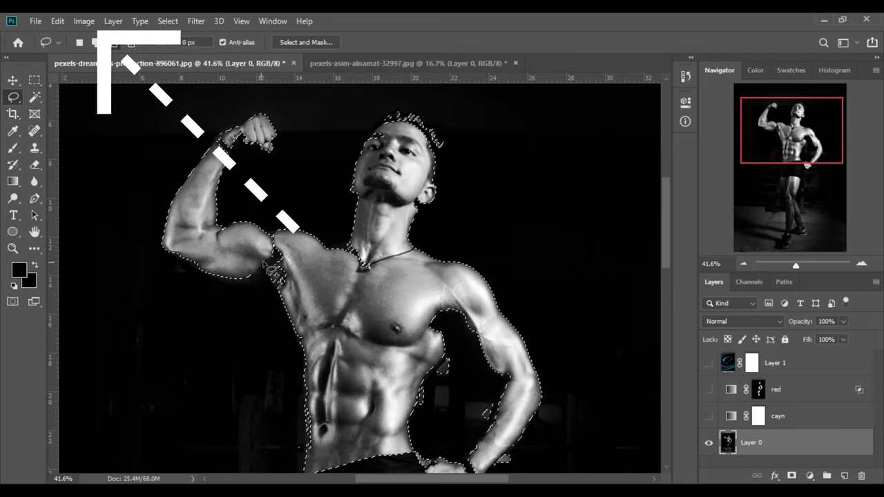
scroll(238, 263, "up", 1)
left_click(114, 42)
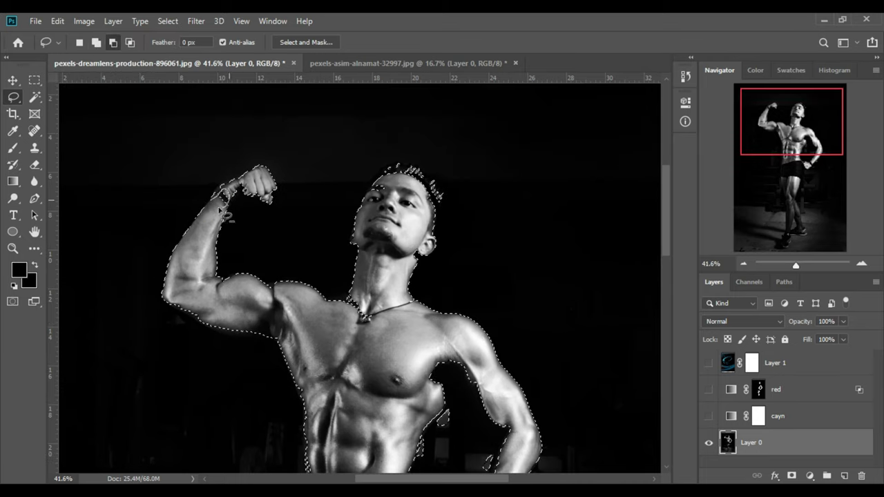
mouse_move(384, 188)
left_mouse_down()
mouse_move(437, 181)
mouse_move(386, 185)
left_mouse_up()
scroll(373, 276, "down", 3)
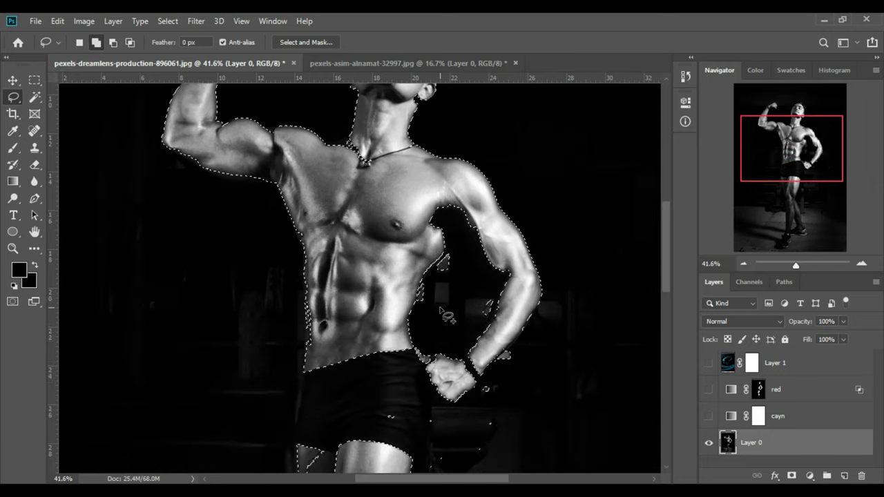
scroll(370, 297, "down", 3)
scroll(364, 322, "down", 3)
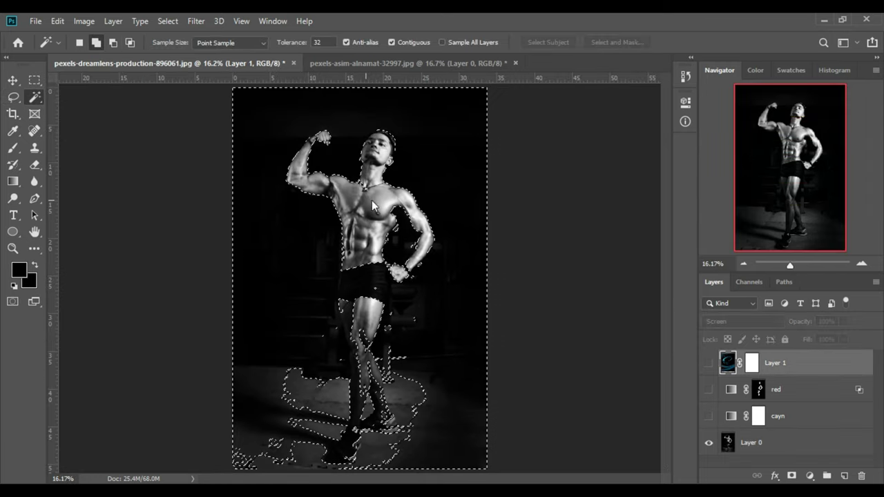
Invert the selection onto the figure and show the teal tint and swirl layers again.
right_click(367, 196)
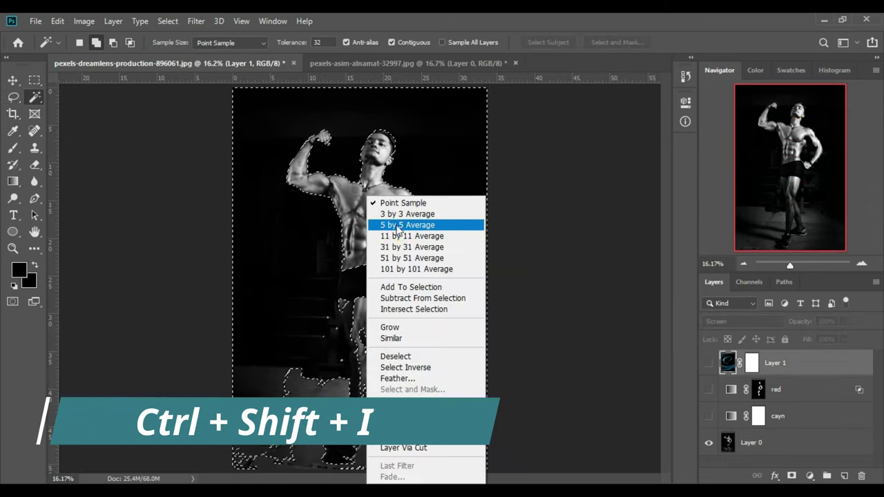
left_click(422, 367)
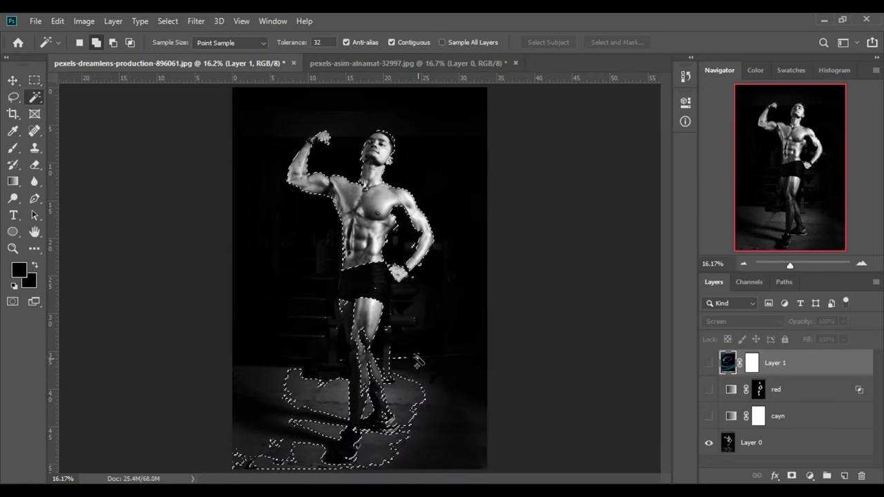
left_click(709, 416)
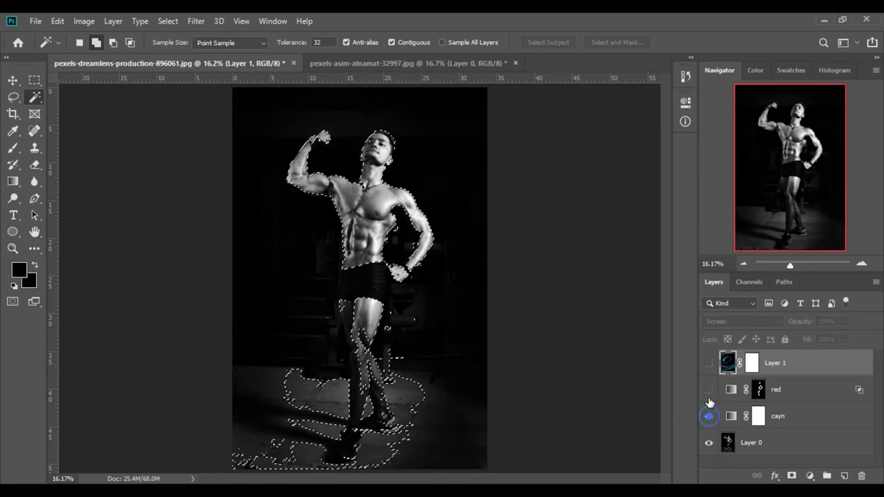
left_click(709, 362)
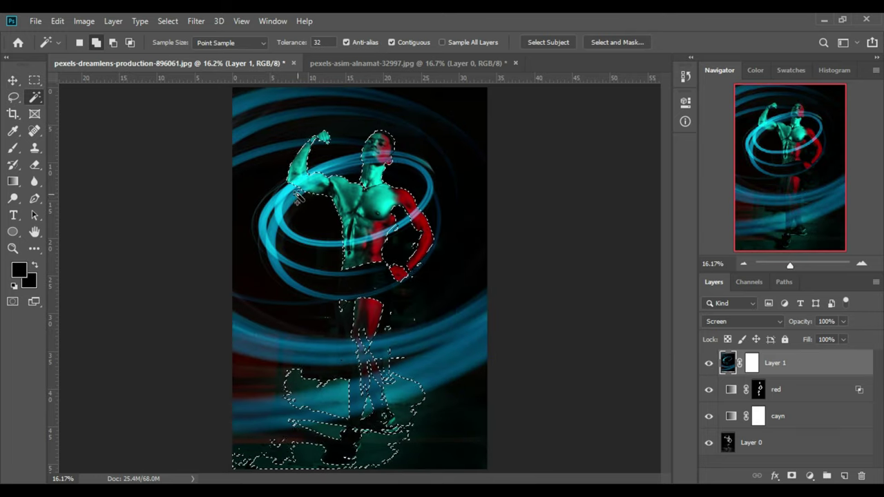
scroll(316, 184, "up", 2)
scroll(316, 184, "up", 2)
scroll(297, 162, "up", 2)
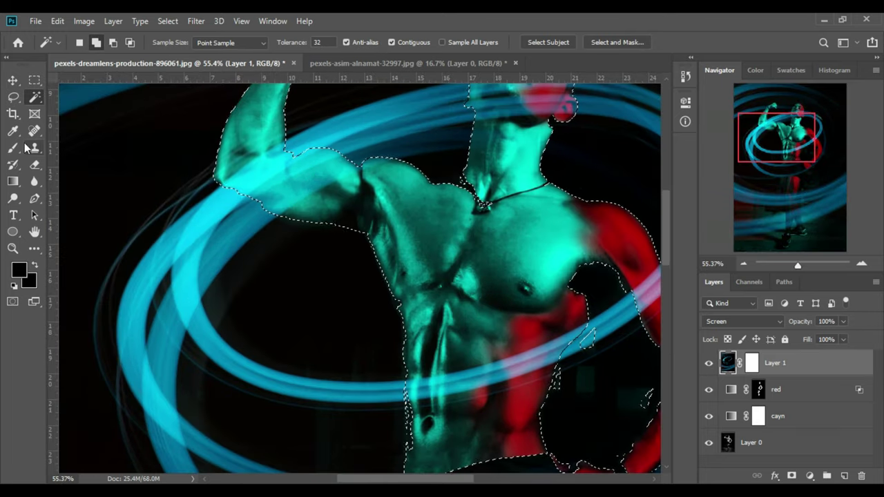
left_click(9, 149)
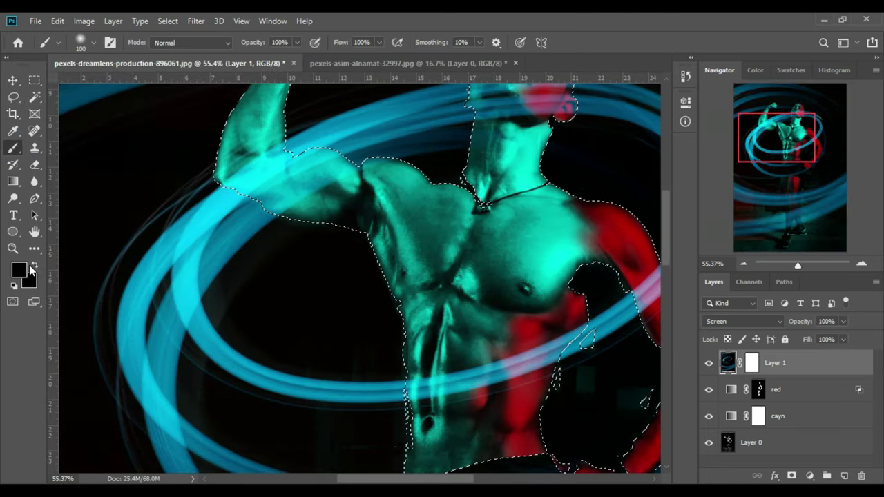
On Layer 1's mask, paint black over the light trail off the face and the glow between the arms.
left_click(753, 363)
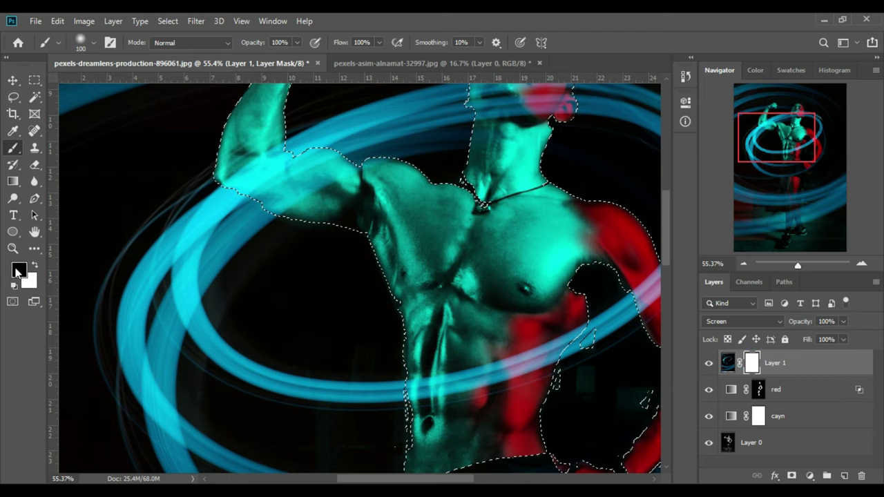
scroll(244, 239, "up", 2)
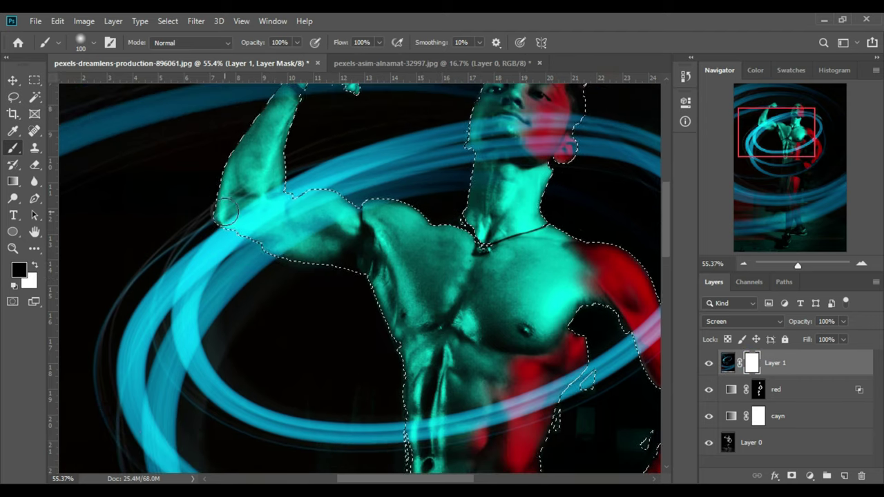
left_click_drag(483, 131, 580, 152)
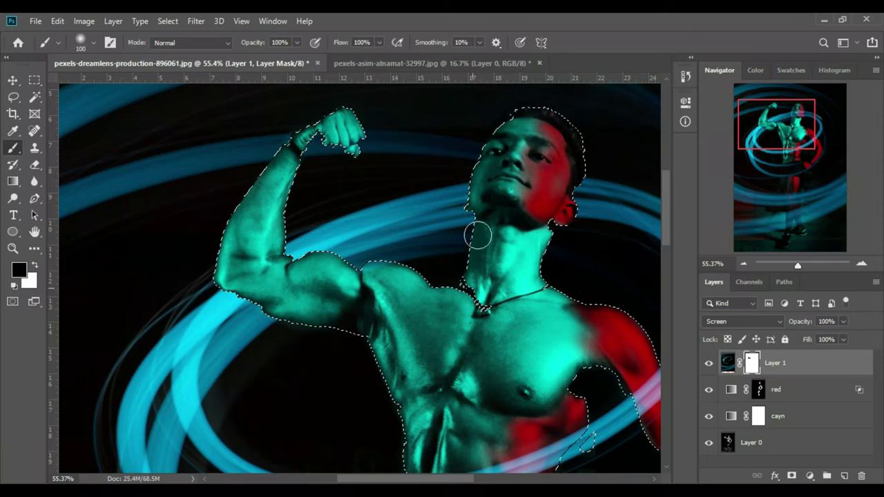
scroll(529, 274, "down", 3)
scroll(330, 161, "up", 2)
scroll(331, 160, "up", 3)
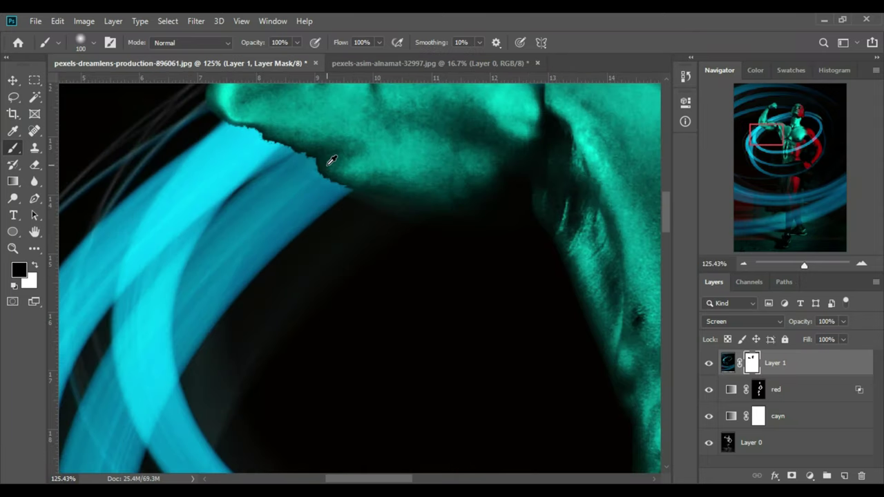
scroll(323, 175, "up", 2)
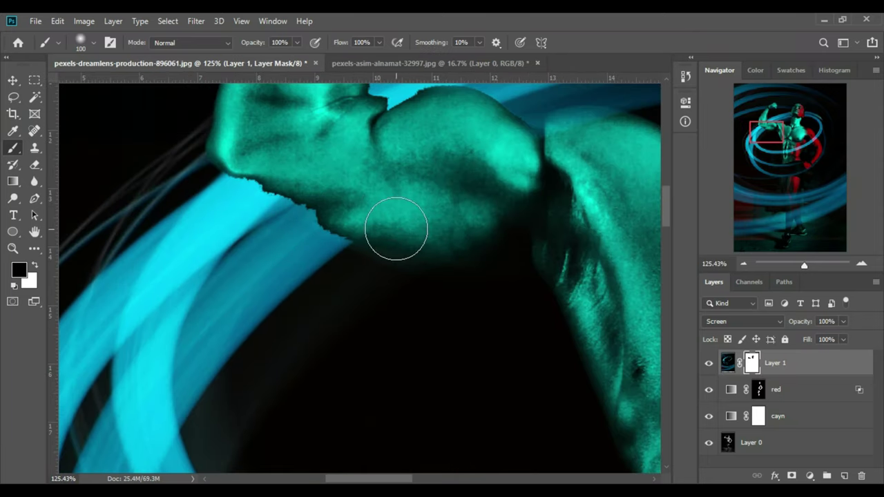
scroll(395, 232, "up", 2)
scroll(366, 226, "up", 1)
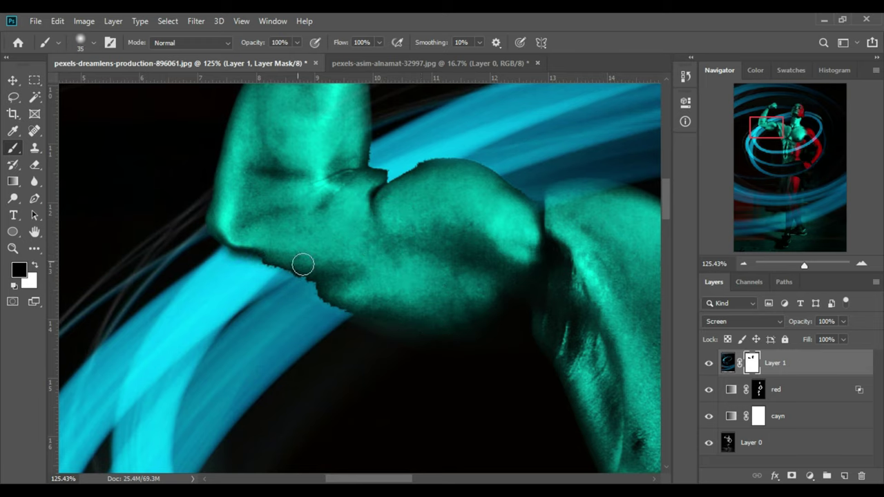
mouse_move(323, 284)
left_mouse_down()
mouse_move(280, 258)
mouse_move(249, 262)
left_mouse_up()
scroll(378, 221, "up", 2)
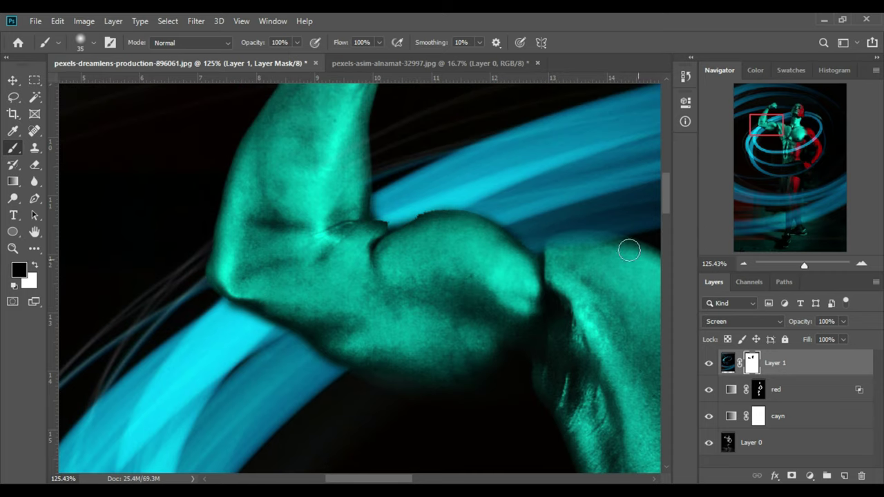
left_click_drag(630, 250, 518, 258)
Paint out the swirl light spilling along the jaw edges.
scroll(483, 248, "down", 2)
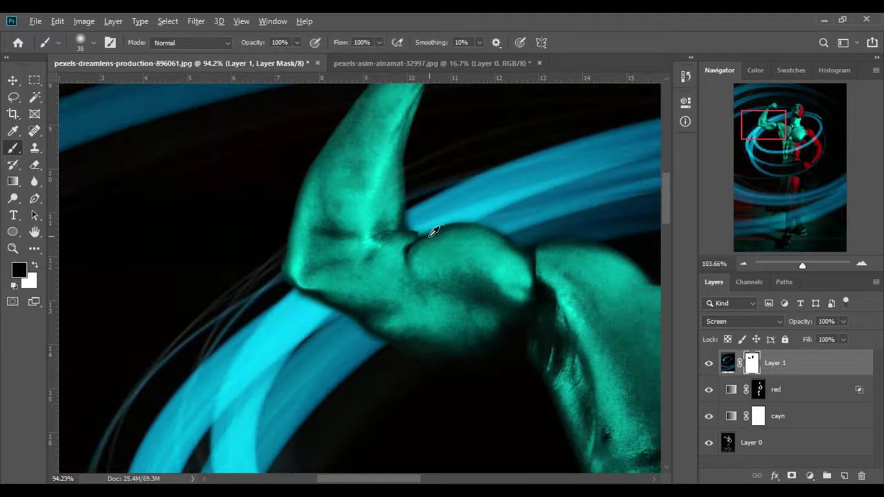
scroll(434, 230, "up", 5)
scroll(463, 248, "down", 5)
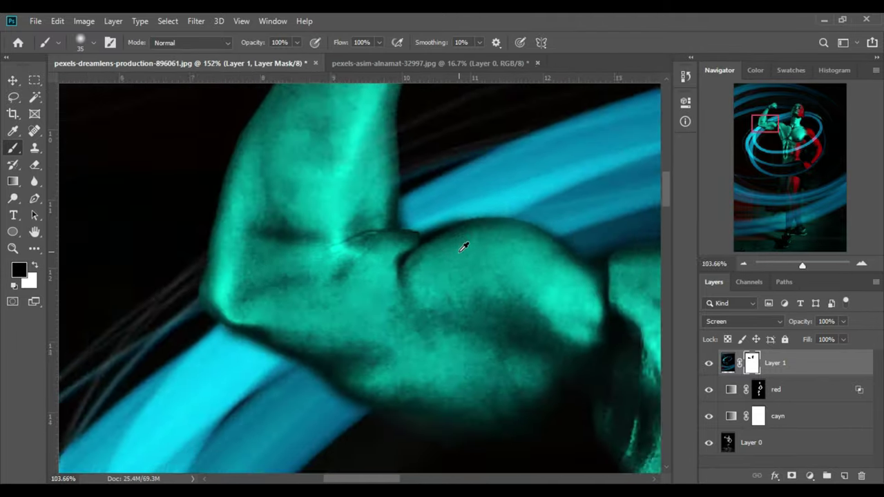
scroll(463, 252, "down", 1)
scroll(461, 256, "right", 2)
scroll(463, 261, "right", 3)
scroll(465, 261, "right", 2)
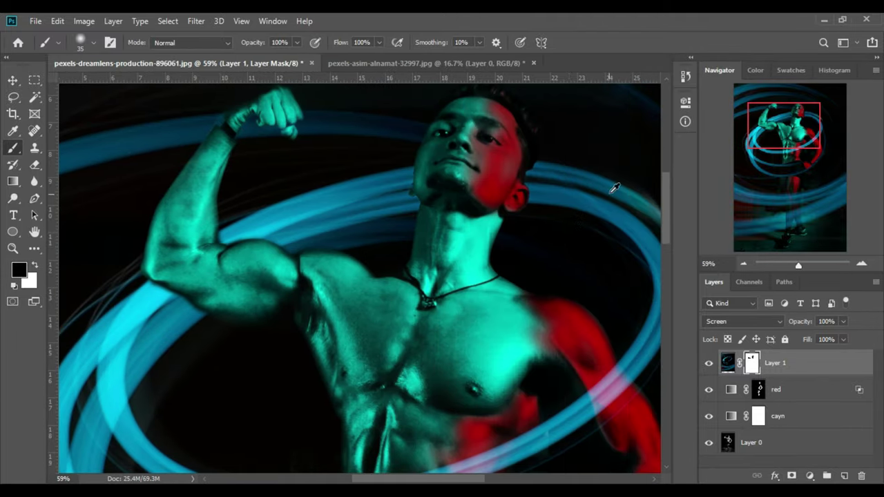
scroll(433, 187, "up", 4)
left_click_drag(190, 144, 186, 207)
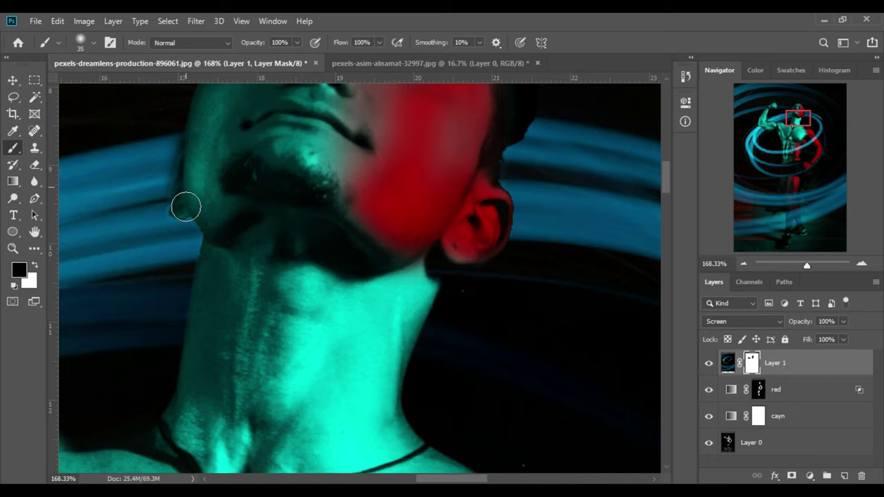
scroll(228, 194, "up", 5)
scroll(242, 224, "up", 2)
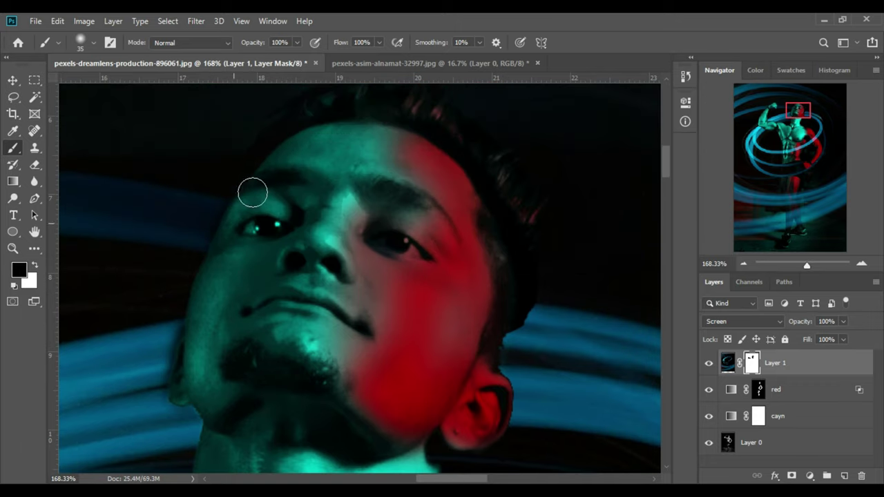
left_click_drag(514, 300, 498, 339)
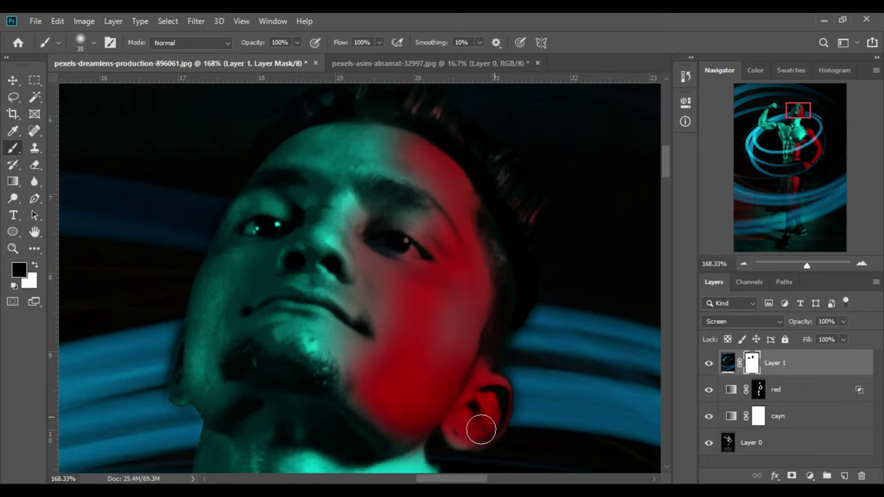
Hide the lower light streaks and the top outer ring above the head.
scroll(479, 373, "down", 2)
scroll(308, 340, "down", 5)
scroll(312, 344, "down", 3)
key("ctrl+0")
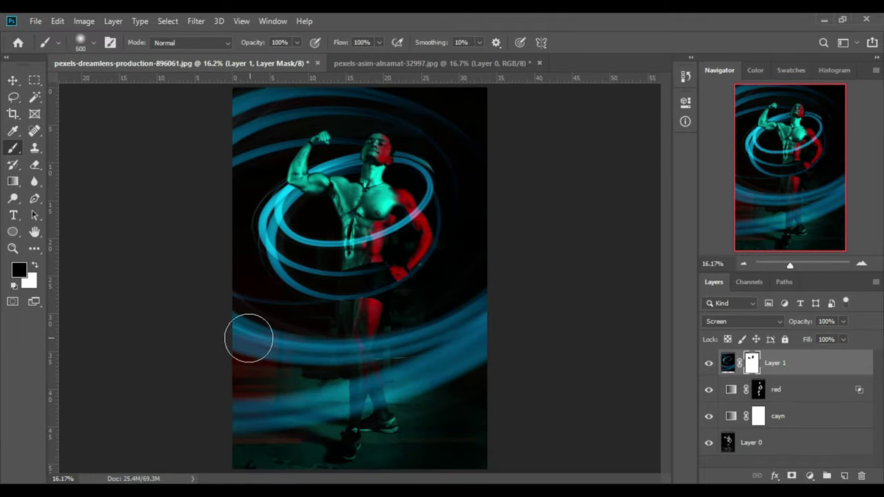
mouse_move(249, 339)
left_mouse_down()
mouse_move(417, 380)
mouse_move(505, 292)
left_mouse_up()
left_click_drag(251, 142, 283, 102)
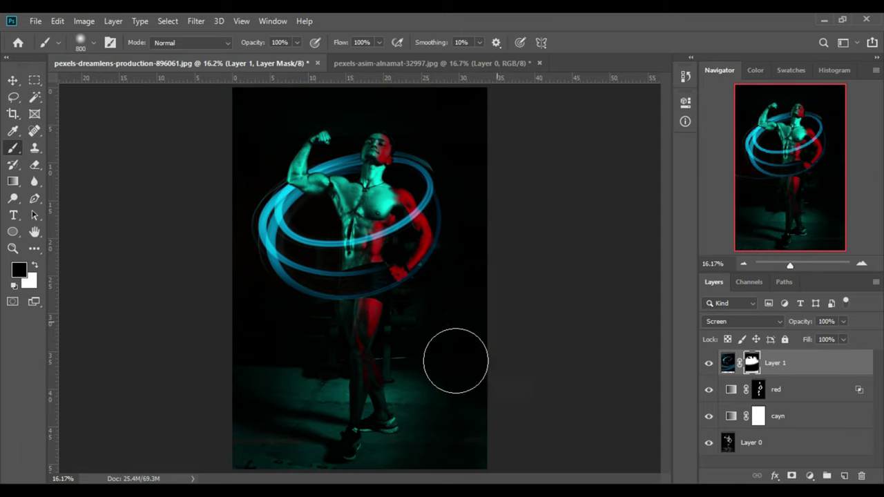
Duplicate the cayn gradient map above Layer 1 and clip it to the swirl.
left_click(780, 415)
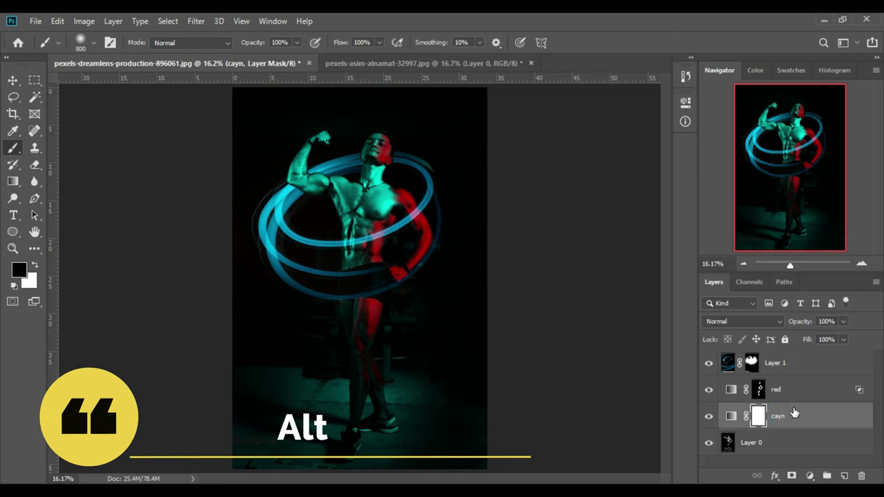
left_click_drag(794, 424, 789, 355)
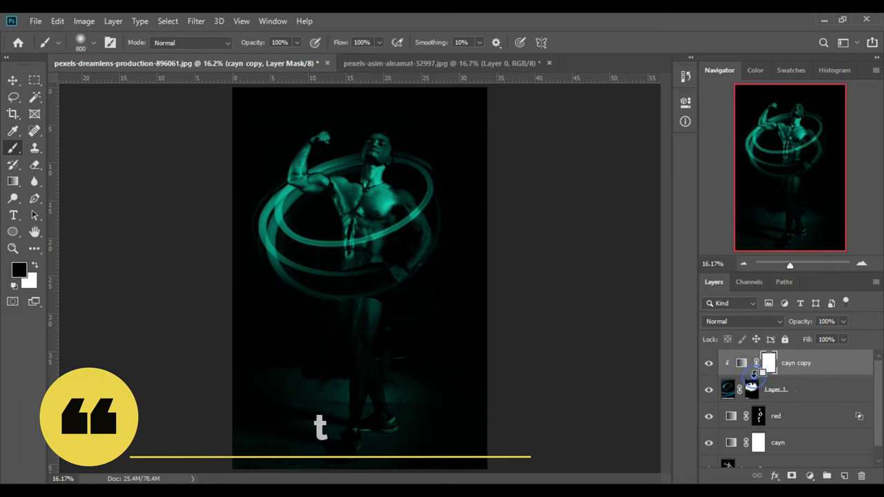
left_click(752, 380, "alt")
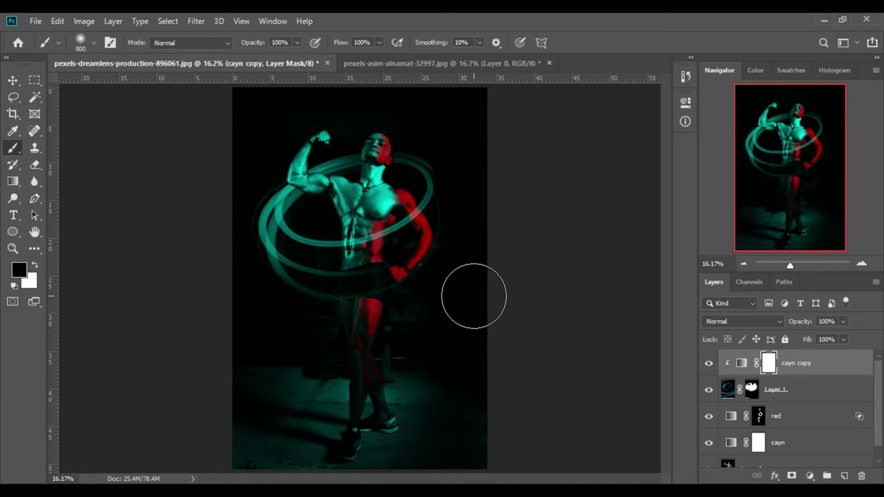
Draw a black-to-white gradient on the cayn copy mask so the swirl's left turns teal.
scroll(331, 241, "up", 2)
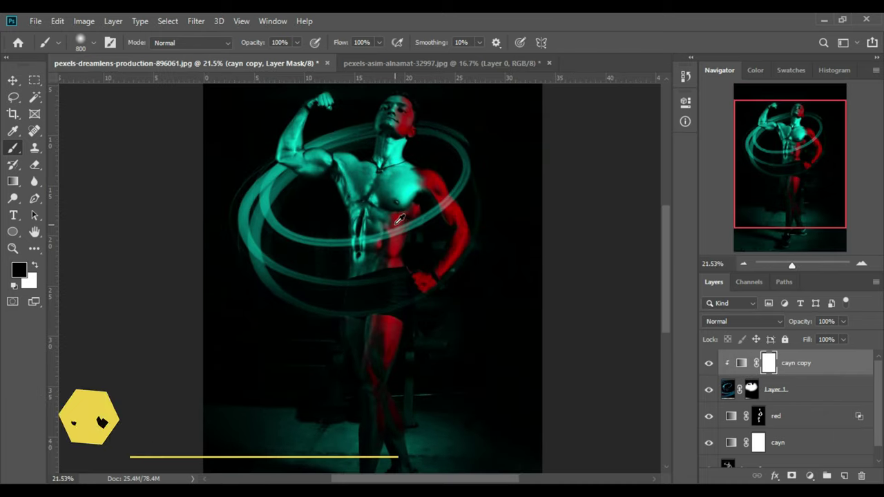
scroll(399, 219, "up", 1)
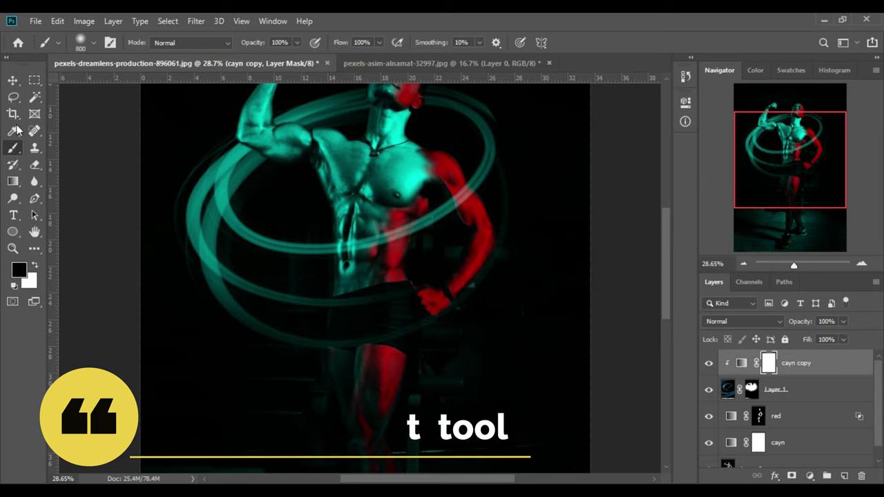
left_click(13, 181)
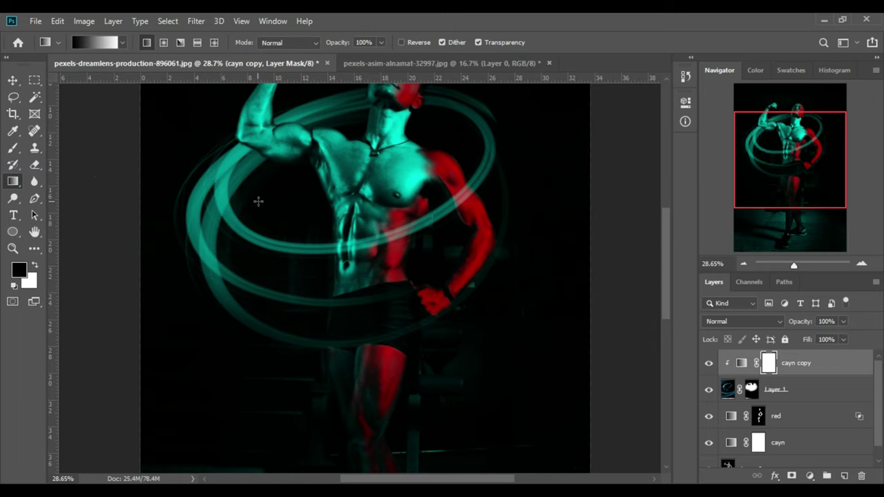
scroll(309, 234, "up", 2)
left_click_drag(345, 297, 412, 295)
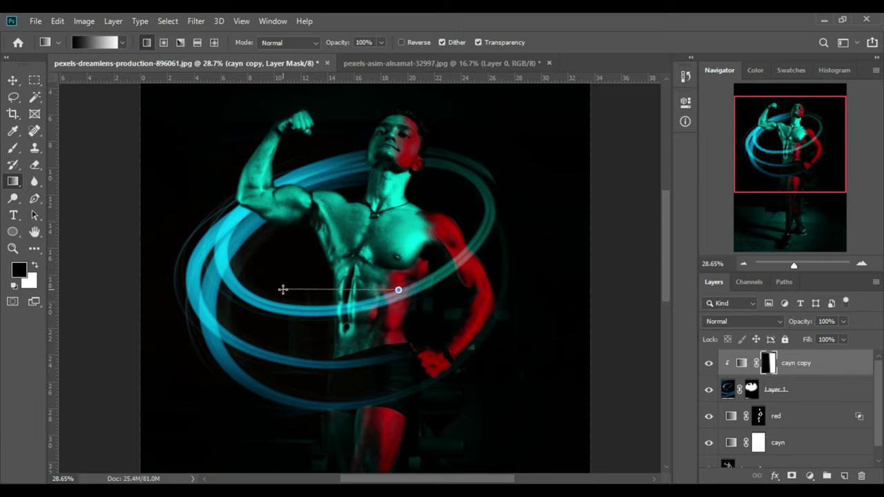
left_click_drag(283, 289, 343, 286)
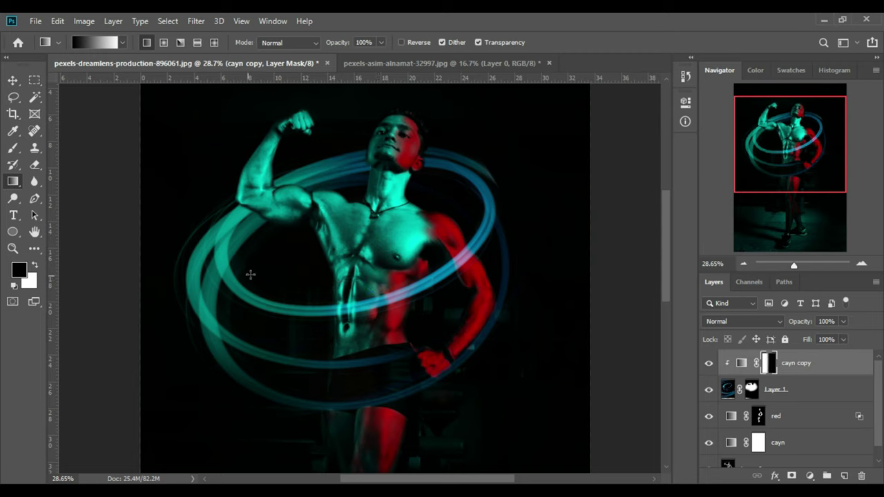
scroll(814, 408, "down", 1)
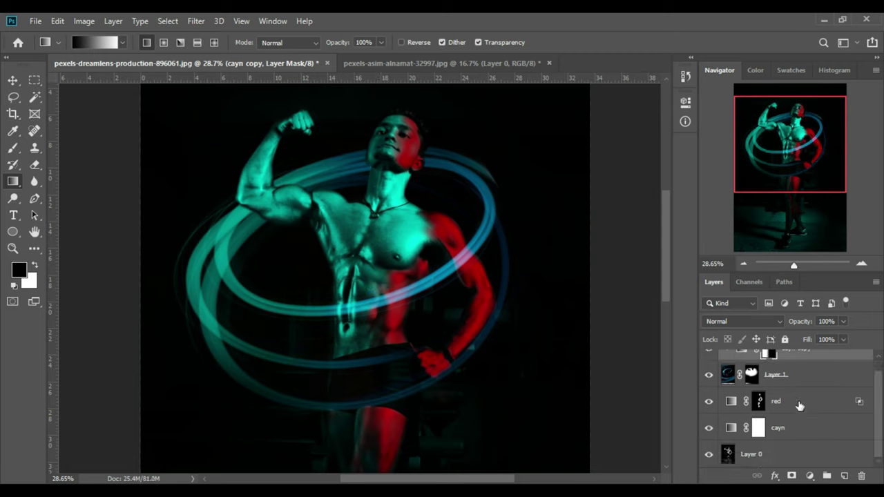
Duplicate the red gradient map to the top, clip it to the swirl, and fade its mask.
left_click(800, 405)
mouse_move(808, 402)
left_mouse_down()
mouse_move(812, 336)
mouse_move(810, 361)
left_mouse_up()
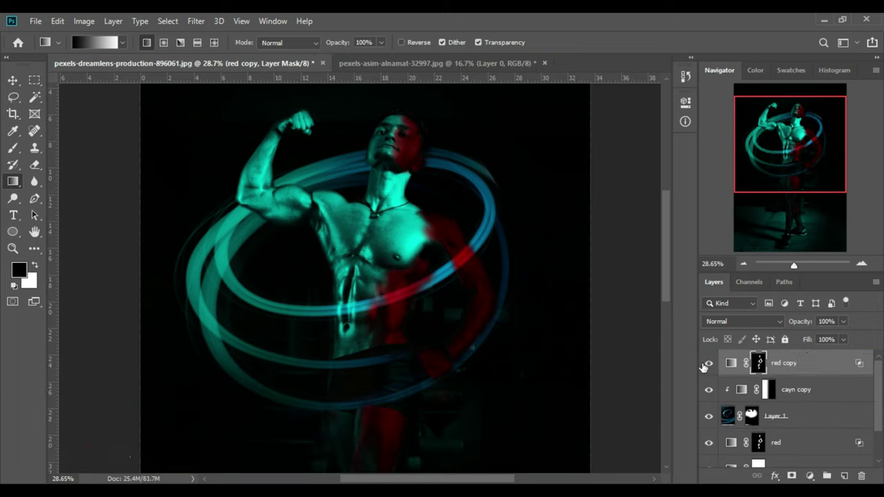
left_click(803, 372, "alt")
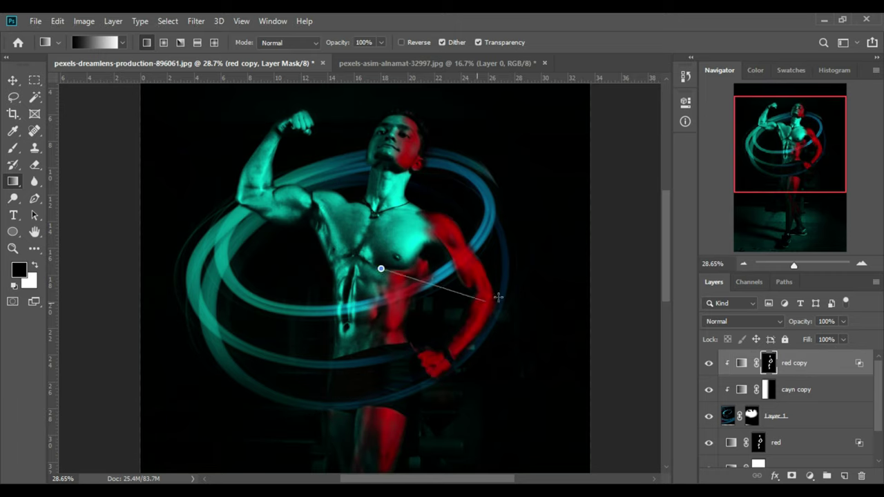
left_click_drag(497, 275, 546, 275)
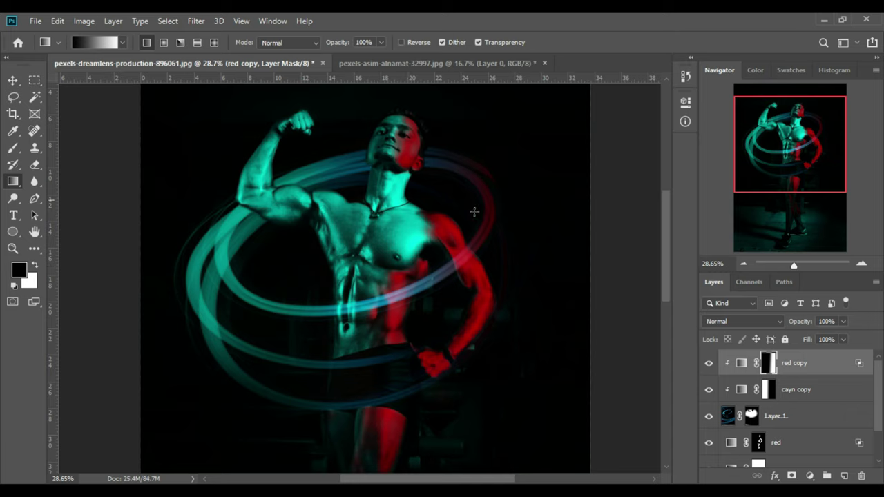
Copy the cayn copy mask onto red copy and invert it so red tints the right side.
left_click(767, 390)
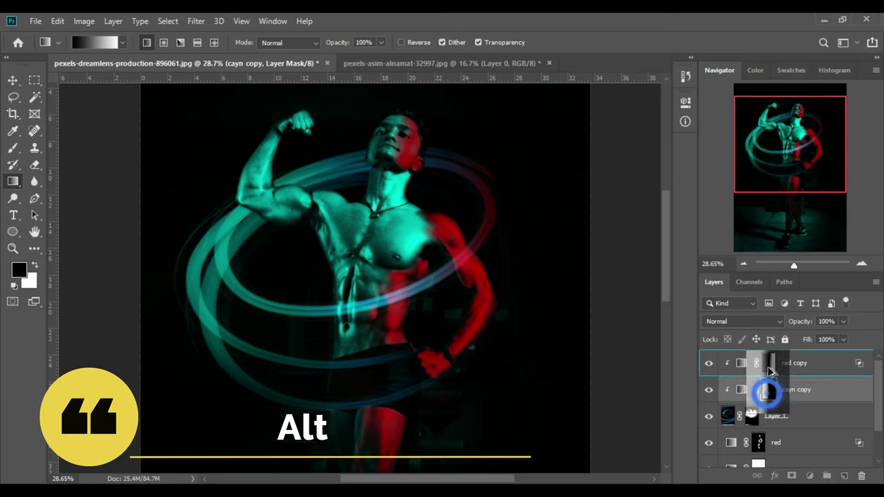
left_click_drag(768, 394, 769, 363)
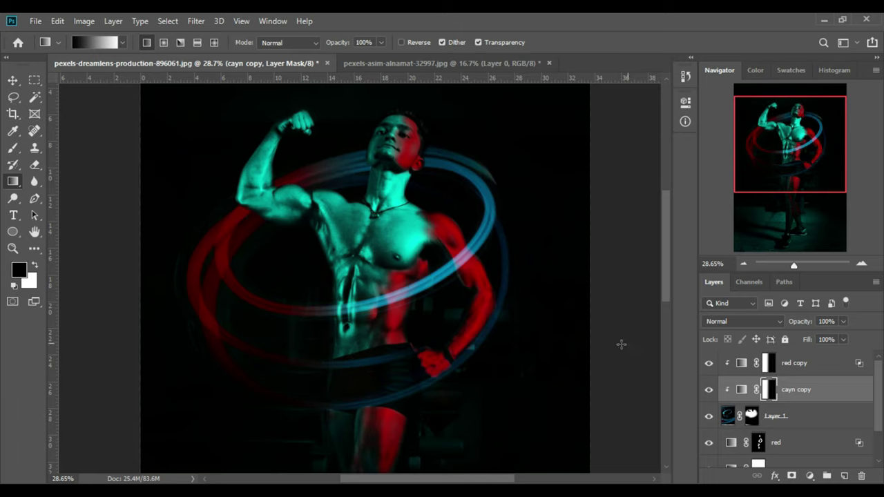
left_click(769, 369)
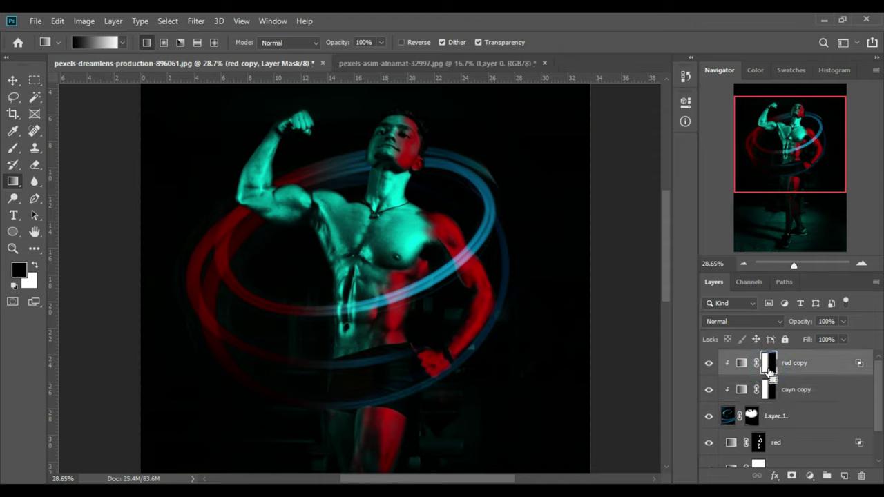
key("i")
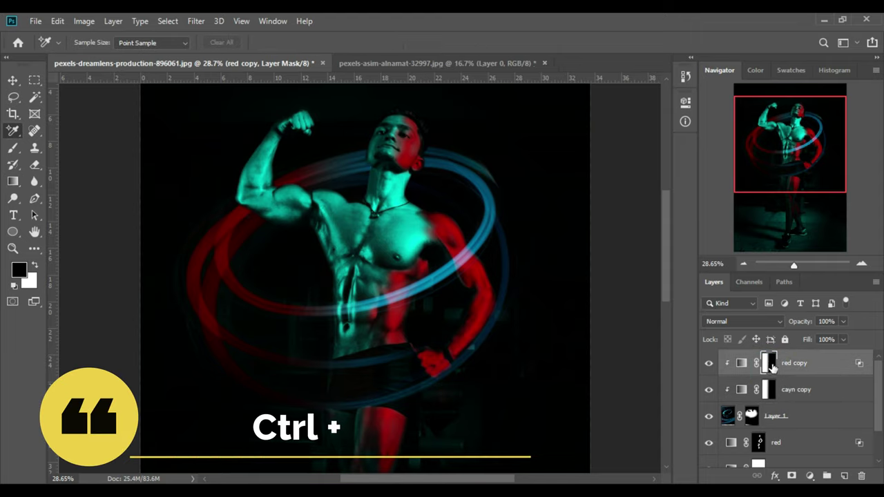
key("ctrl+i")
key("ctrl+0")
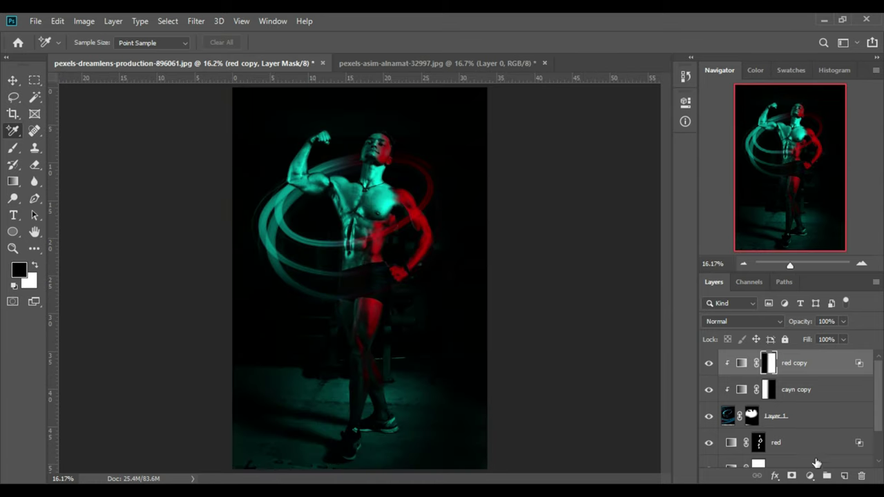
Add a Curves adjustment layer, clear red copy's layer style, and copy its mask onto Curves 1.
left_click(810, 476)
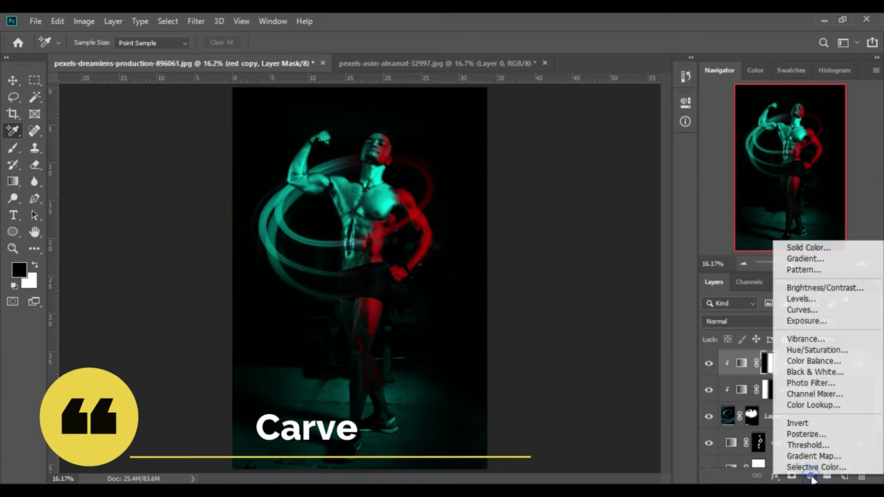
left_click(795, 314)
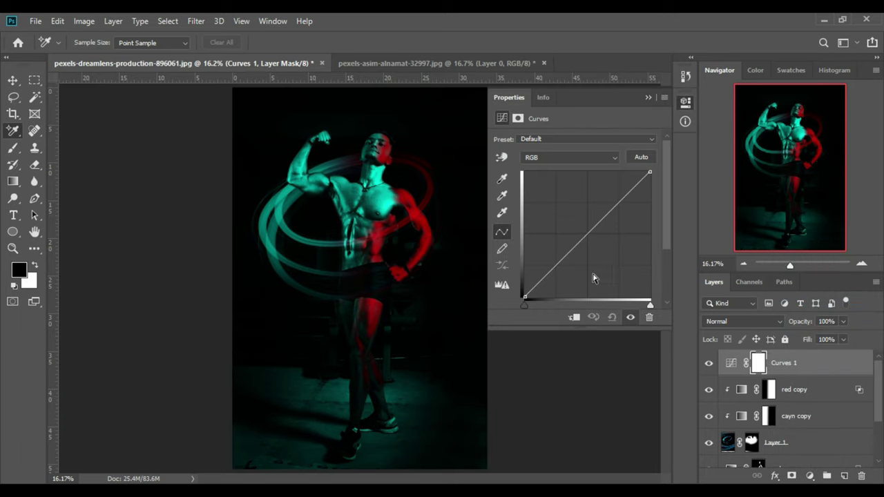
left_click(771, 390)
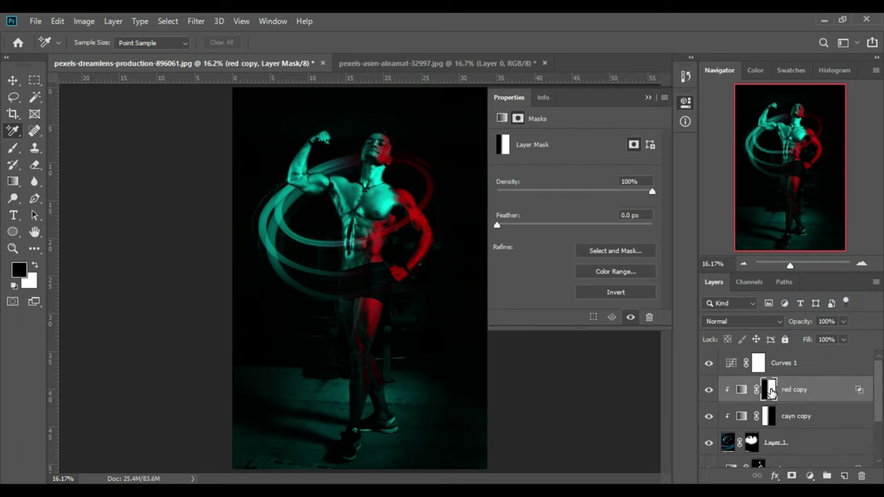
right_click(840, 391)
left_click(722, 333)
left_click_drag(766, 391, 760, 364)
Steepen the RGB curve by pulling in the white point and adding a point, then select the Red channel.
left_click(733, 364)
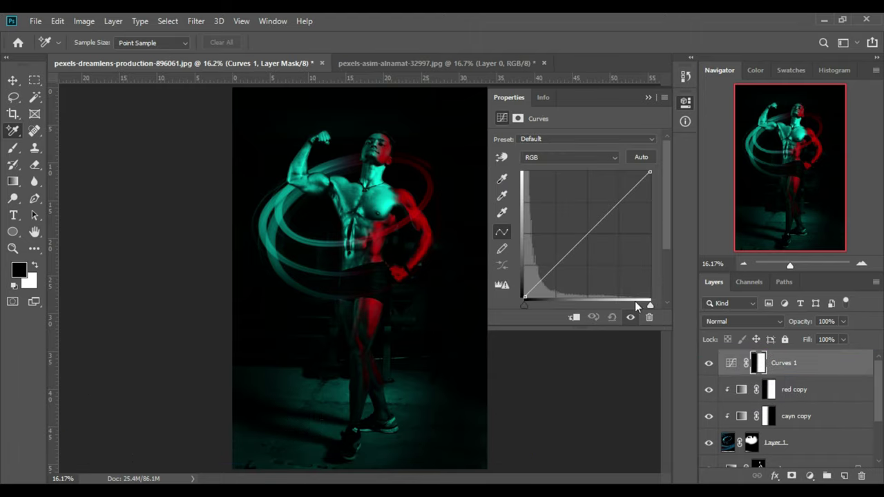
mouse_move(639, 308)
left_mouse_down()
mouse_move(591, 297)
mouse_move(607, 304)
left_mouse_up()
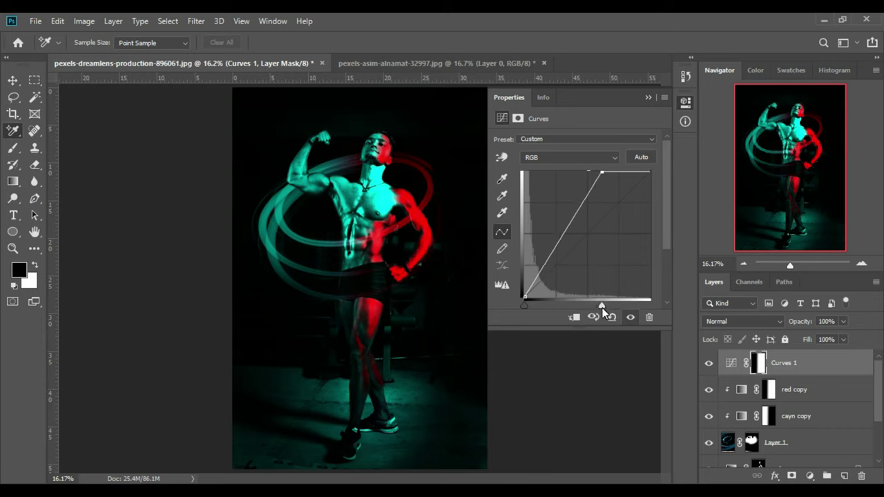
mouse_move(568, 231)
left_mouse_down()
mouse_move(561, 243)
mouse_move(576, 217)
left_mouse_up()
left_click(570, 157)
left_click(586, 178)
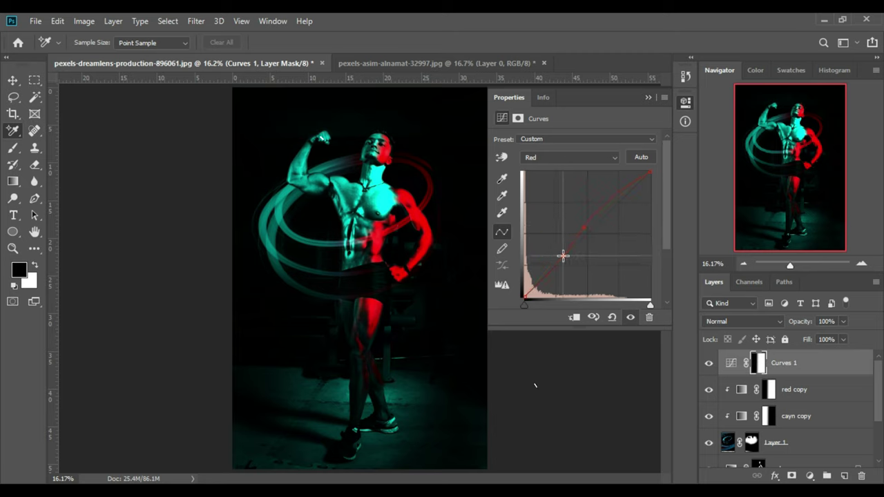
left_click(648, 97)
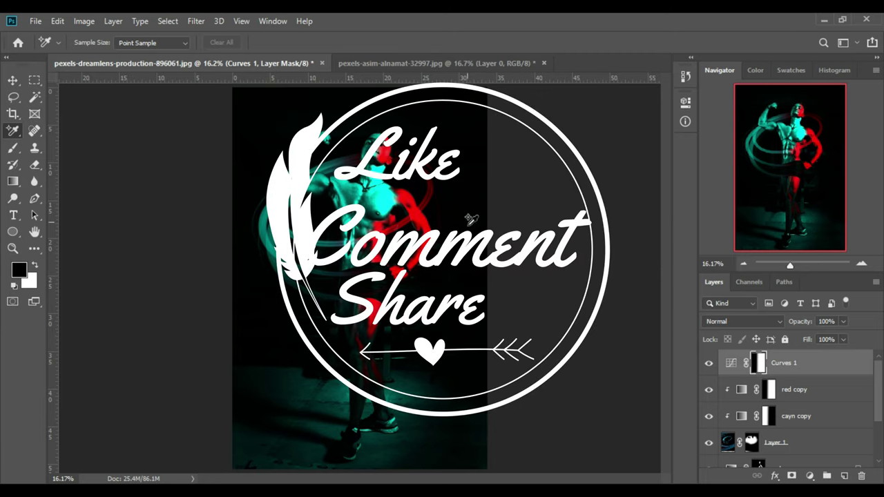